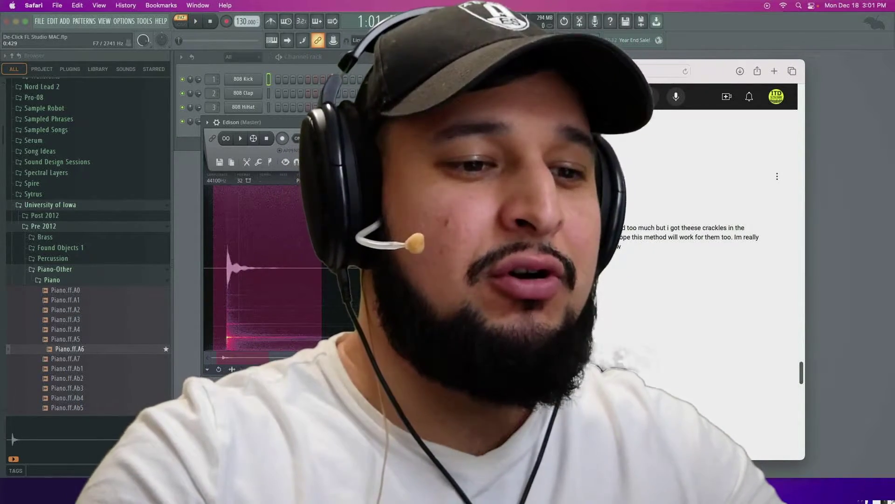
Scroll through the YouTube comments about lingering crackles under the Edison declicking video.
{"action": "scroll", "coordinate": [676, 256], "scroll_direction": "down", "scroll_amount": 10}
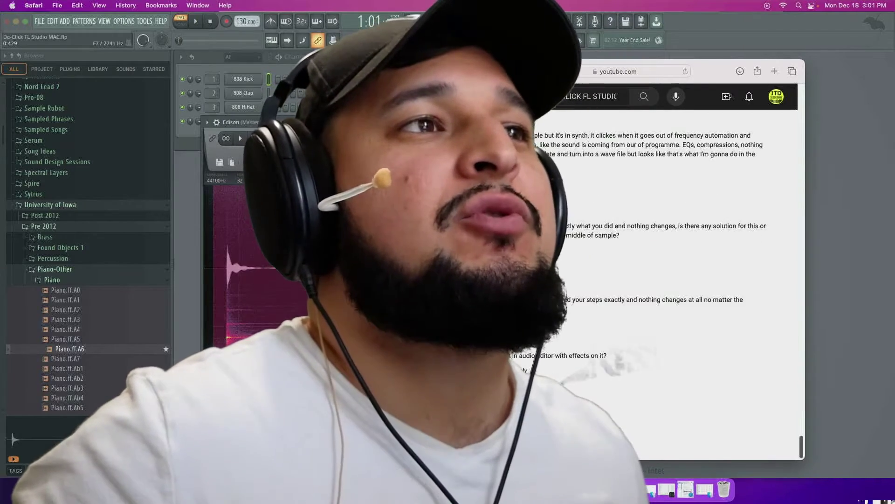
{"action": "scroll", "coordinate": [676, 256], "scroll_direction": "up", "scroll_amount": 15}
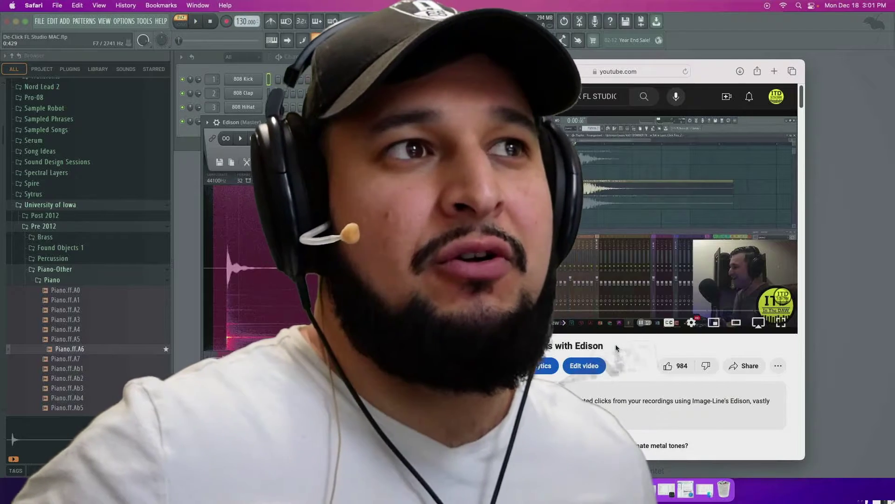
{"action": "scroll", "coordinate": [616, 345], "scroll_direction": "down", "scroll_amount": 15}
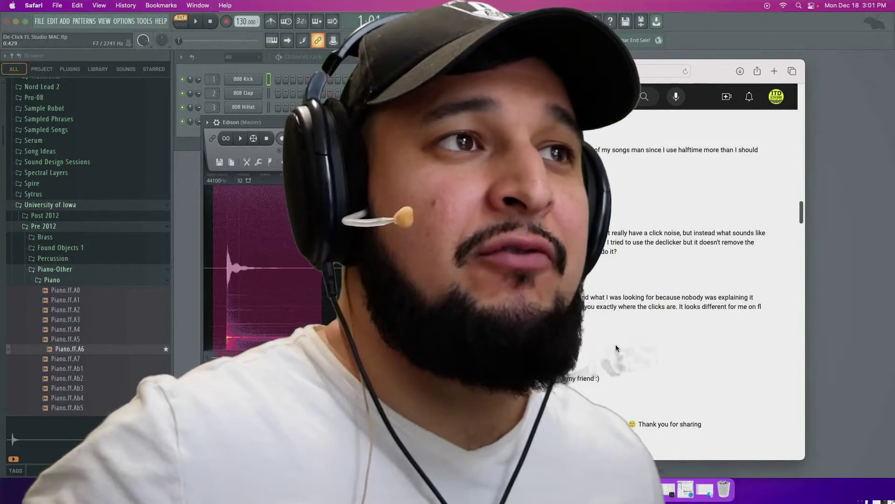
{"action": "scroll", "coordinate": [616, 345], "scroll_direction": "up", "scroll_amount": 10}
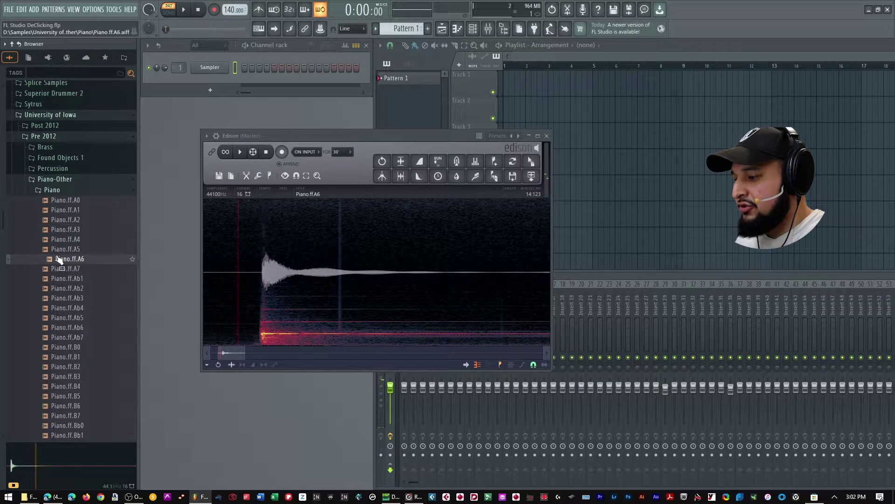
Reload Piano.ff.A6 into Edison, select the note from before the attack through the decay, and play it.
{"action": "left_click_drag", "start_coordinate": [59, 262], "coordinate": [294, 267]}
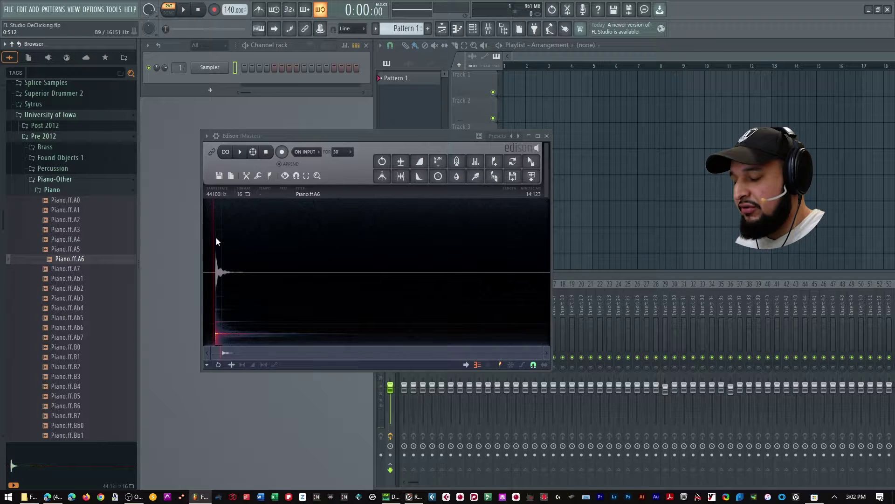
{"action": "scroll", "coordinate": [210, 246], "scroll_direction": "up", "scroll_amount": 3}
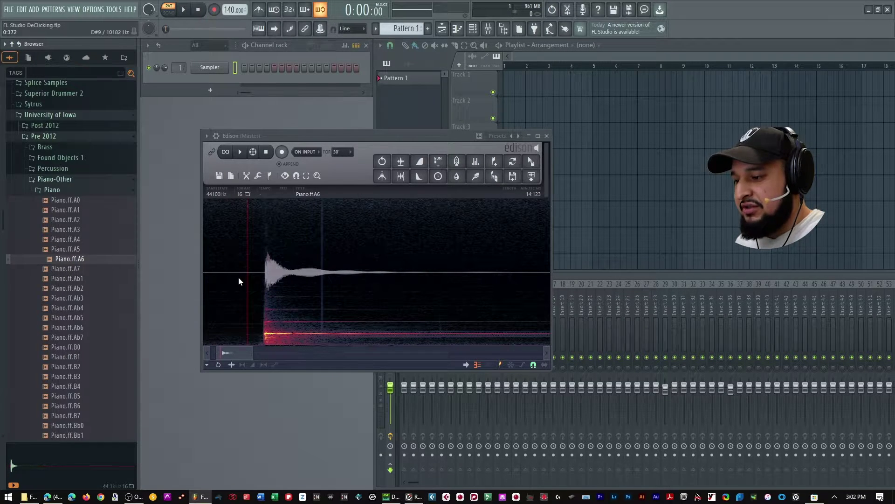
{"action": "left_click_drag", "start_coordinate": [247, 281], "coordinate": [515, 304]}
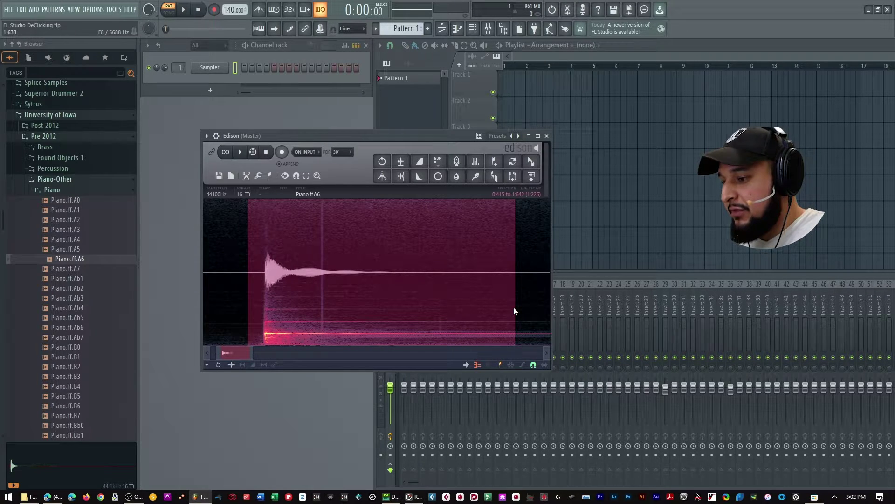
{"action": "left_click", "coordinate": [248, 160]}
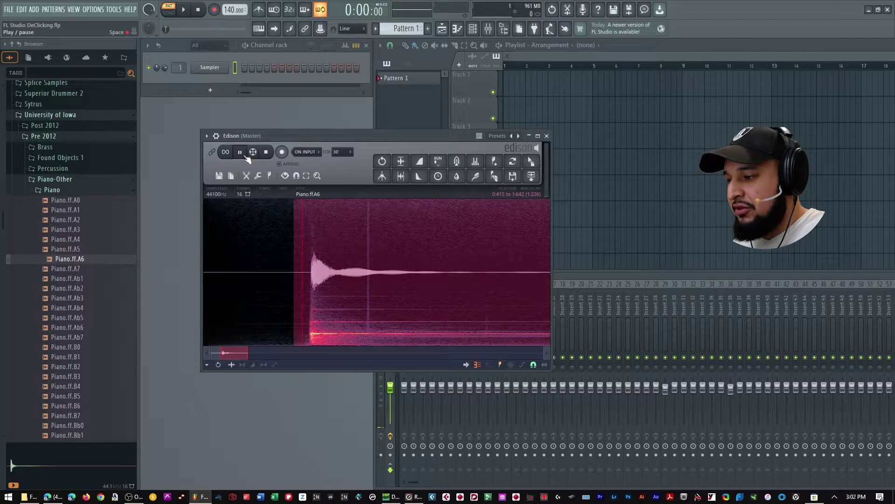
{"action": "left_click", "coordinate": [248, 159]}
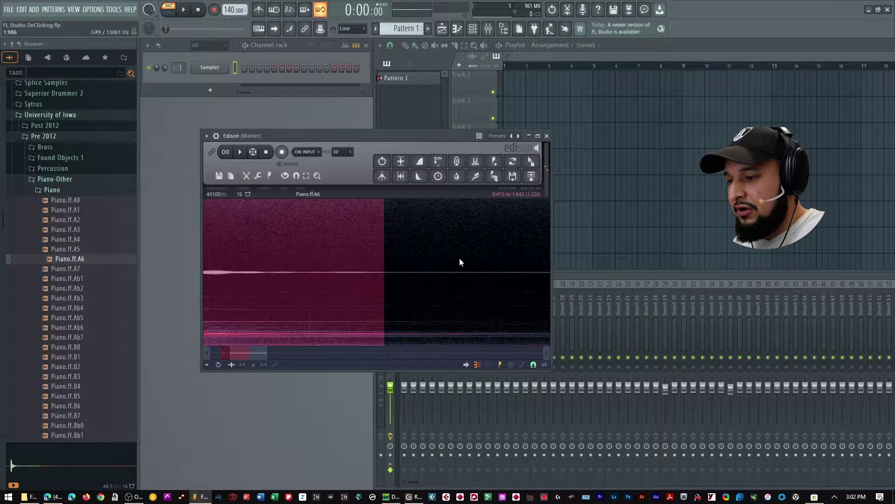
{"action": "scroll", "coordinate": [399, 270], "scroll_direction": "down", "scroll_amount": 3}
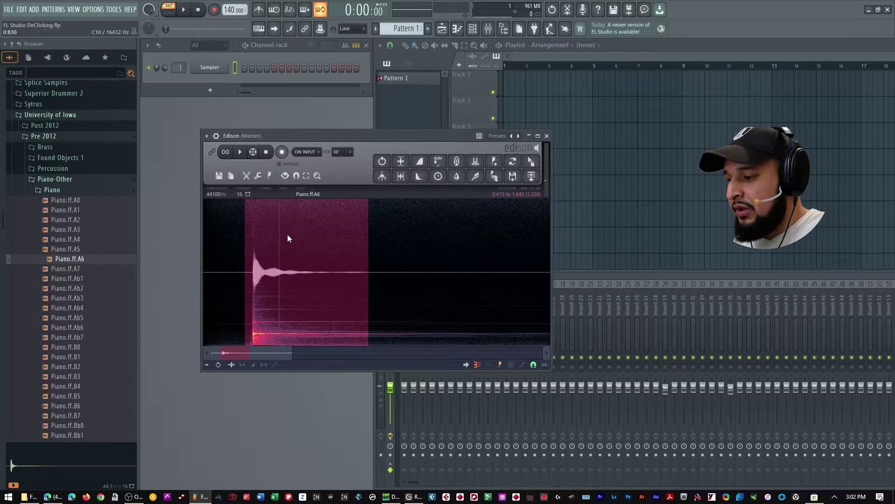
Enlarge Edison to fill the workspace and make selections snap to zero crossings.
{"action": "key", "text": "F11"}
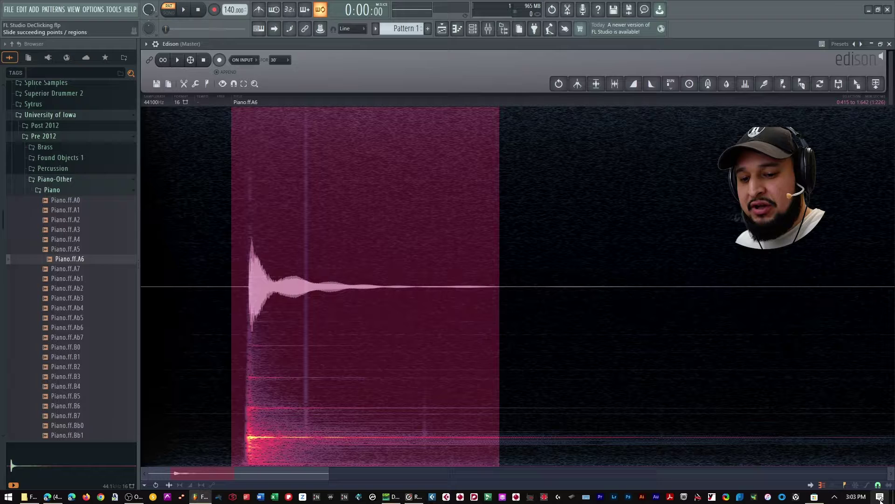
{"action": "left_click", "coordinate": [878, 485]}
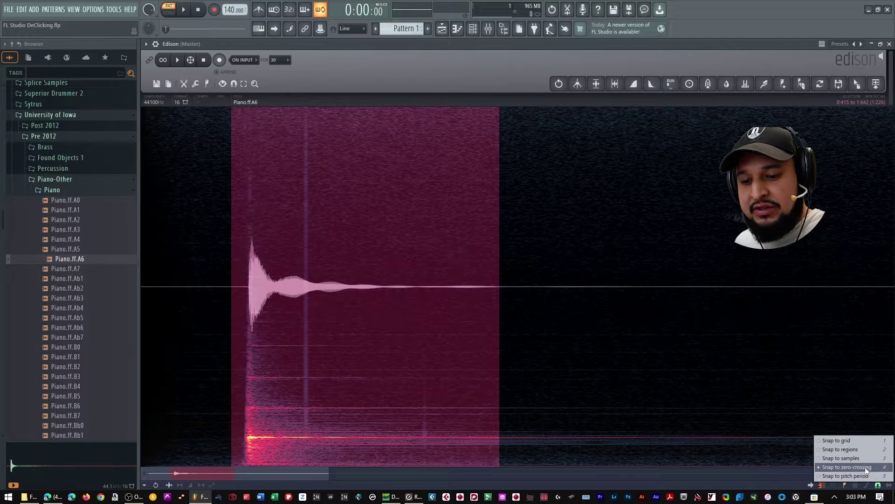
{"action": "left_click", "coordinate": [866, 467]}
Extend the selection end into the decay, audition it, and settle the start at 0.272.
{"action": "left_click_drag", "start_coordinate": [499, 274], "coordinate": [550, 344]}
{"action": "scroll", "coordinate": [551, 346], "scroll_direction": "down", "scroll_amount": 1}
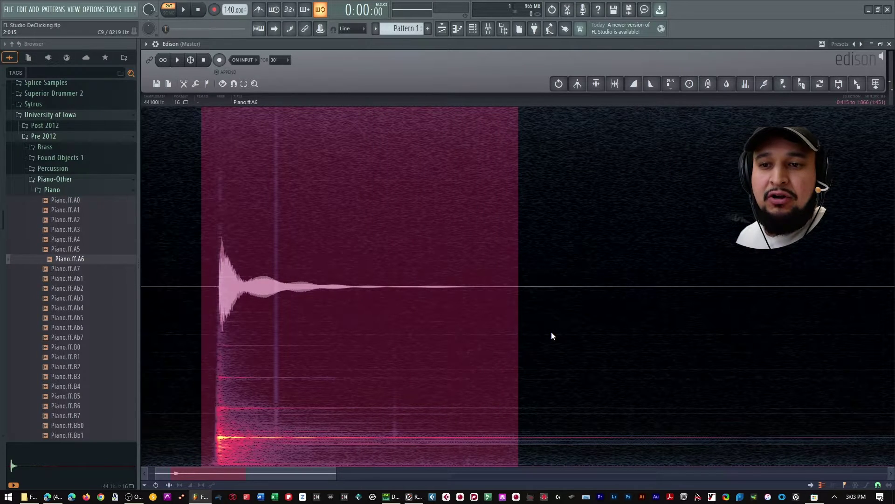
{"action": "scroll", "coordinate": [551, 331], "scroll_direction": "up", "scroll_amount": 1}
{"action": "key", "text": "space"}
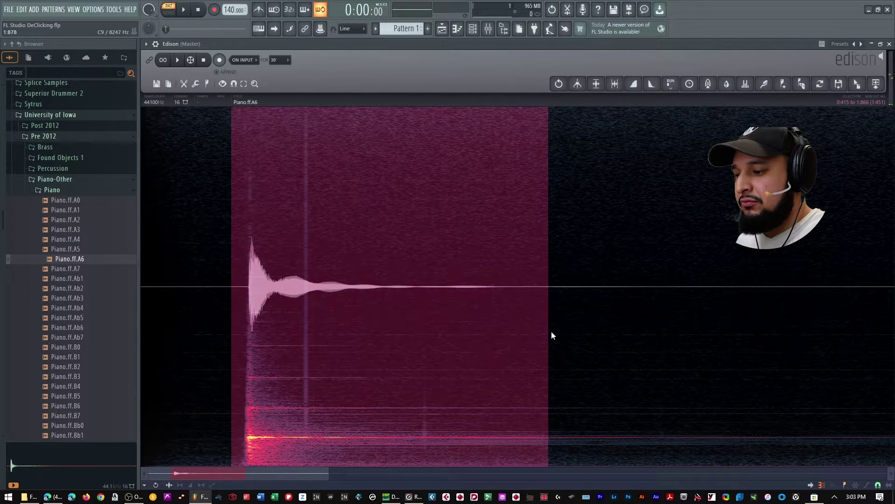
{"action": "left_click_drag", "start_coordinate": [223, 253], "coordinate": [244, 278]}
{"action": "scroll", "coordinate": [282, 273], "scroll_direction": "down", "scroll_amount": 1}
{"action": "key", "text": "space"}
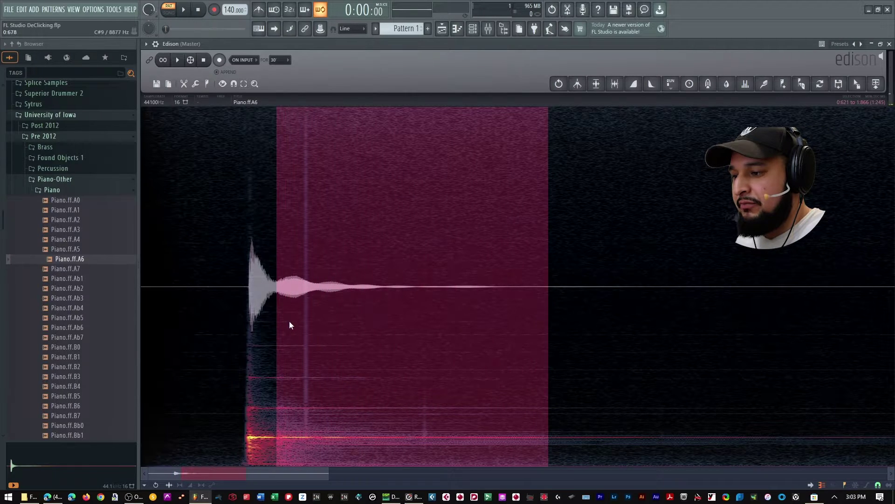
{"action": "key", "text": "space"}
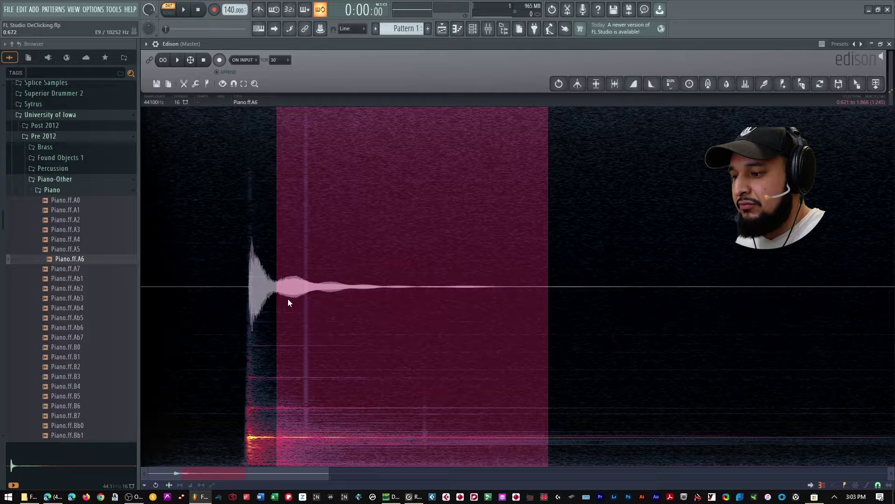
{"action": "left_click", "coordinate": [200, 278], "text": "shift"}
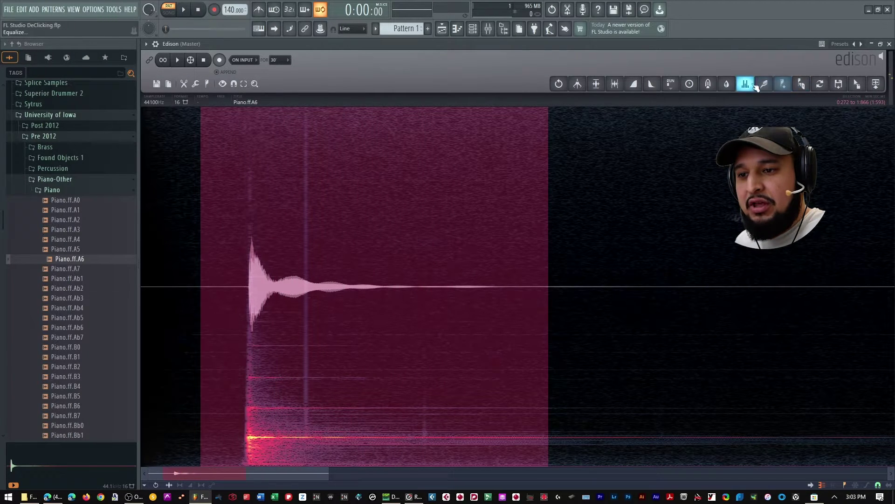
Apply the Clean up declicker to the current selection, then undo it.
{"action": "left_click", "coordinate": [770, 86]}
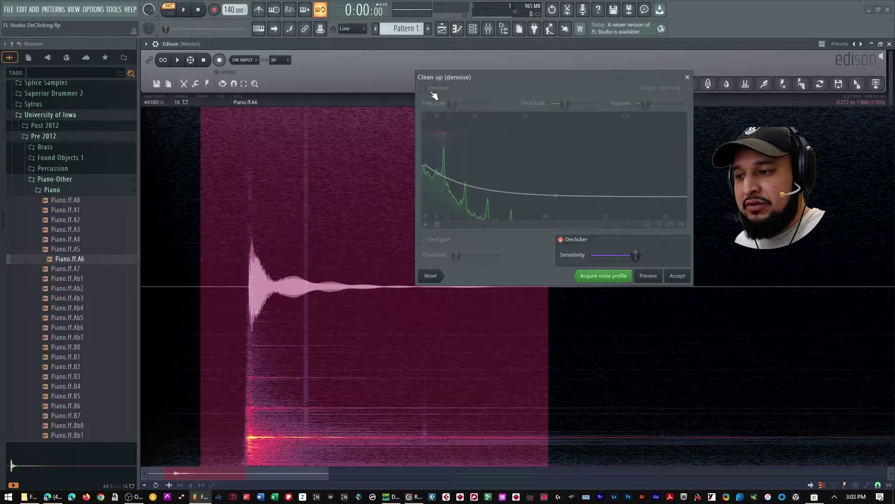
{"action": "left_click", "coordinate": [688, 77]}
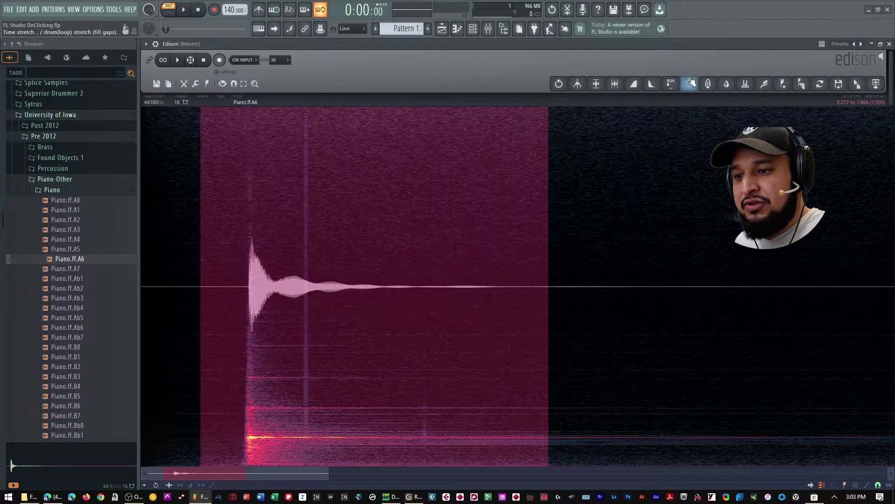
{"action": "left_click", "coordinate": [765, 85]}
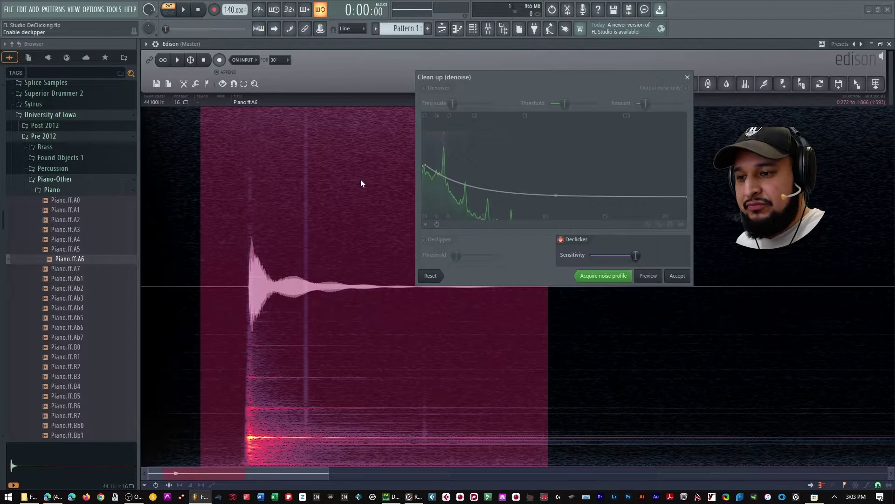
{"action": "left_click", "coordinate": [676, 276]}
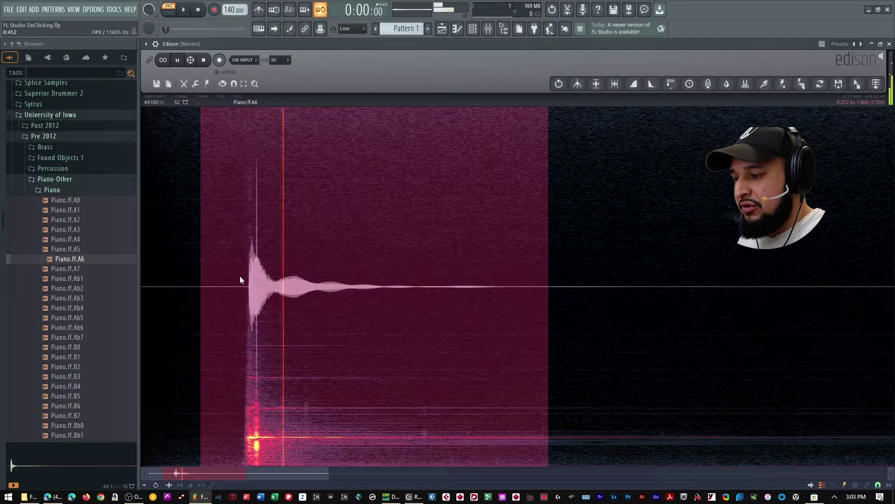
{"action": "left_click", "coordinate": [559, 84]}
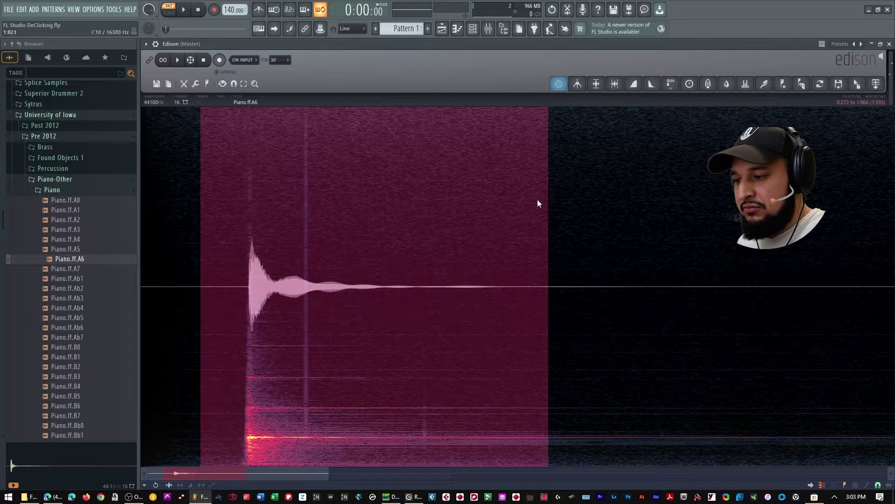
Reselect the note from 0.122 to 2.025, declick it at reduced sensitivity, and audition.
{"action": "left_click", "coordinate": [400, 280]}
{"action": "key", "text": "ctrl+a"}
{"action": "left_click_drag", "start_coordinate": [142, 271], "coordinate": [606, 260]}
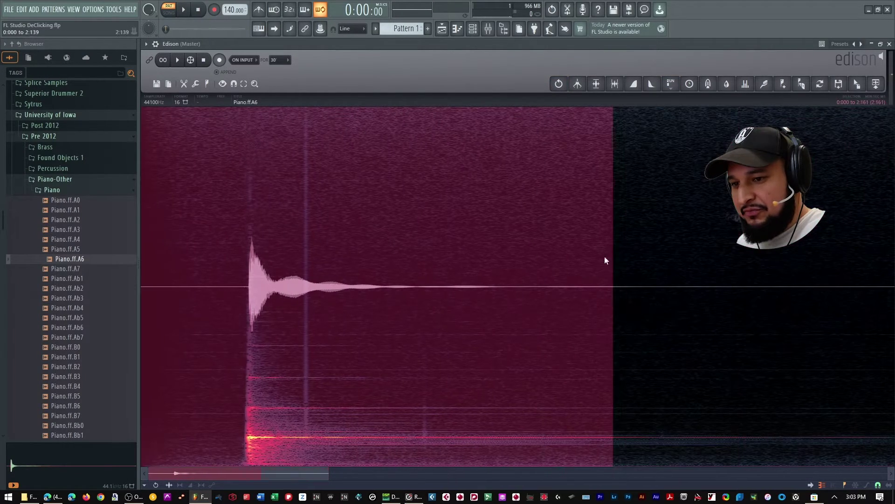
{"action": "left_click", "coordinate": [372, 222]}
{"action": "left_click_drag", "start_coordinate": [167, 280], "coordinate": [586, 304]}
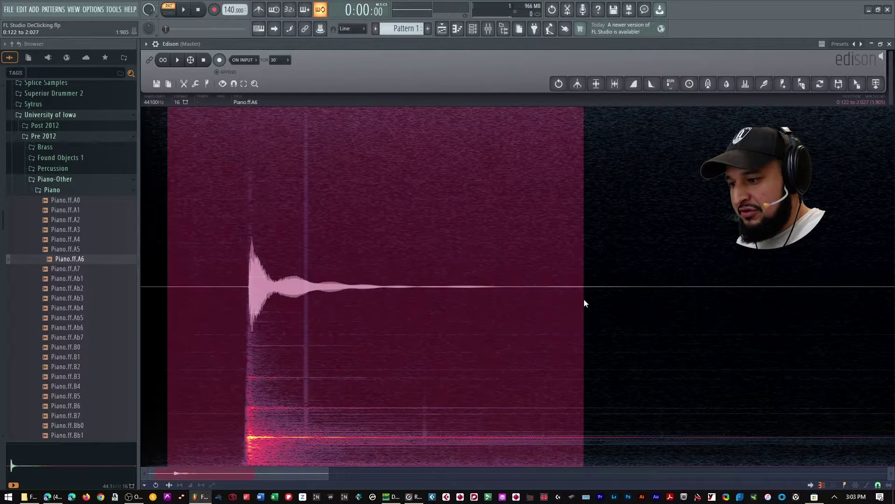
{"action": "left_click", "coordinate": [783, 84]}
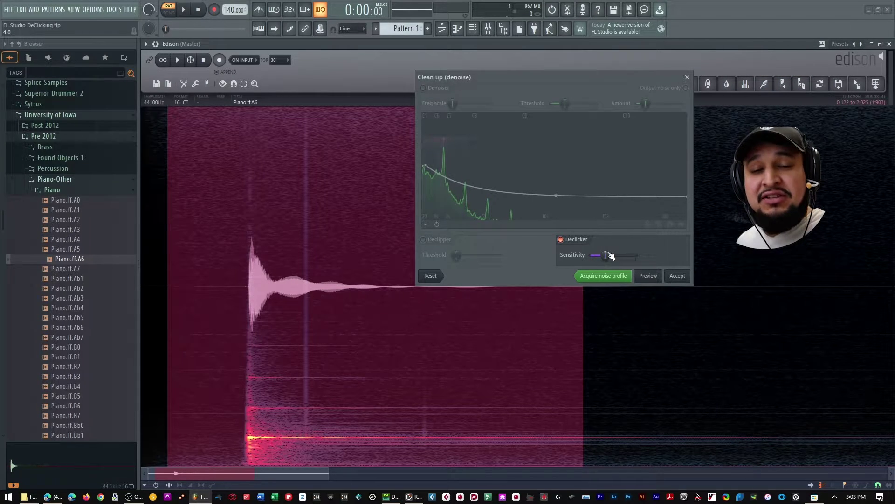
{"action": "left_click", "coordinate": [688, 279]}
{"action": "key", "text": "space"}
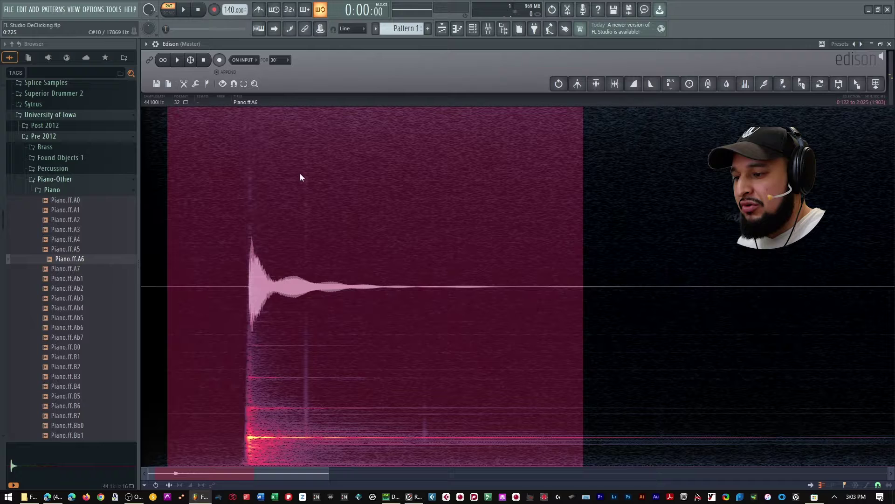
Close the equalizer unchanged, apply the current clean-up, then undo the declick.
{"action": "left_click", "coordinate": [746, 84]}
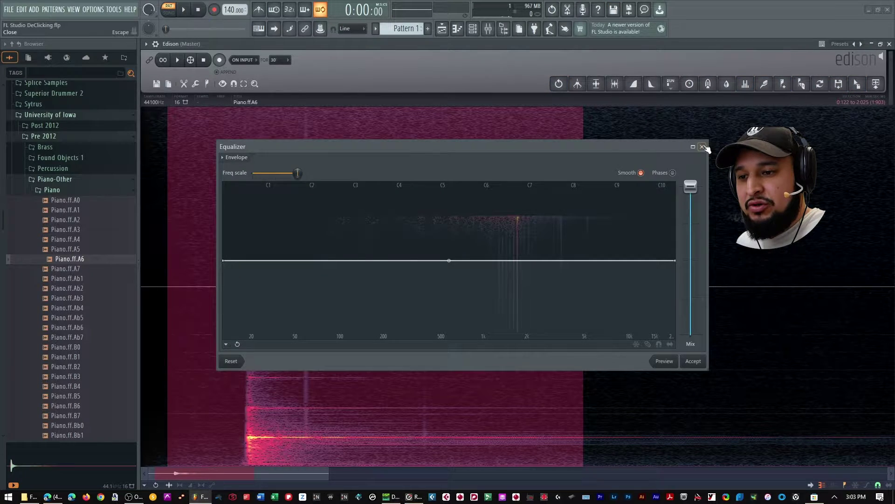
{"action": "left_click", "coordinate": [703, 147]}
{"action": "left_click", "coordinate": [764, 84]}
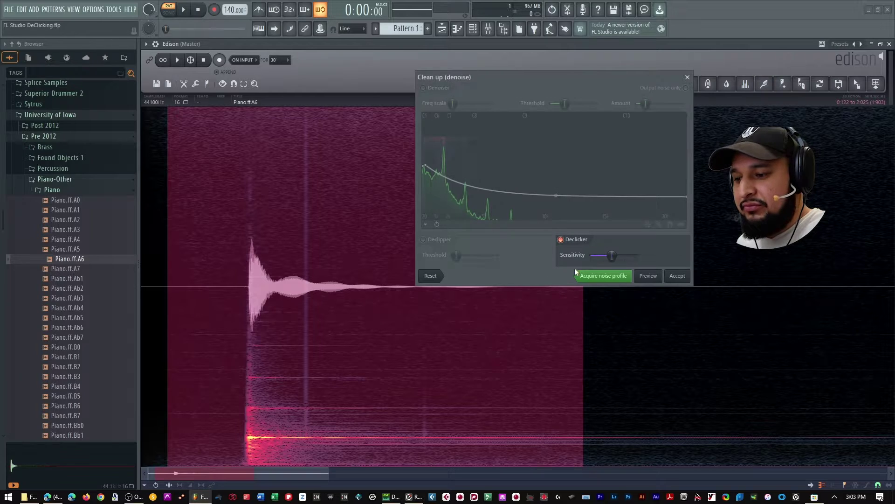
{"action": "left_click", "coordinate": [677, 276]}
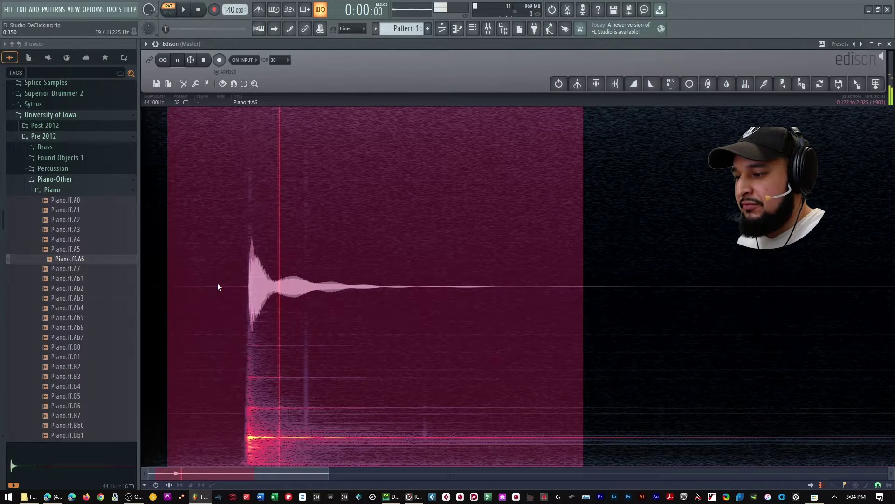
{"action": "scroll", "coordinate": [219, 275], "scroll_direction": "right", "scroll_amount": 2}
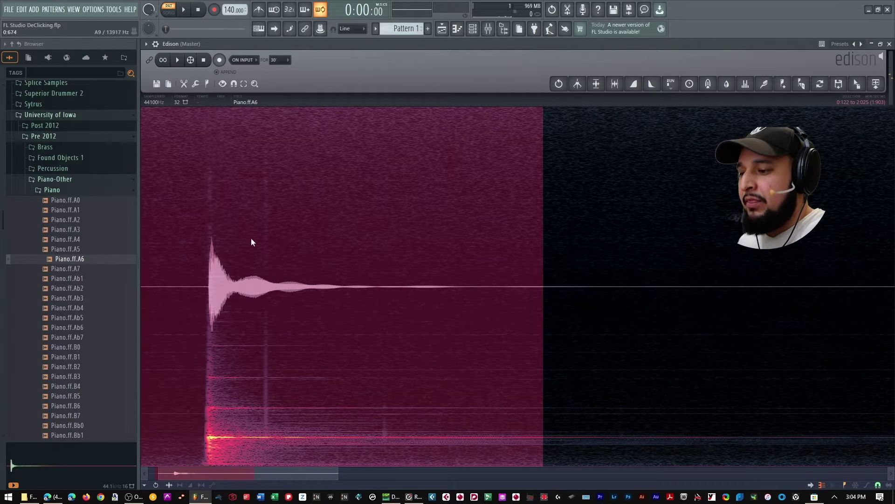
{"action": "key", "text": "ctrl+z"}
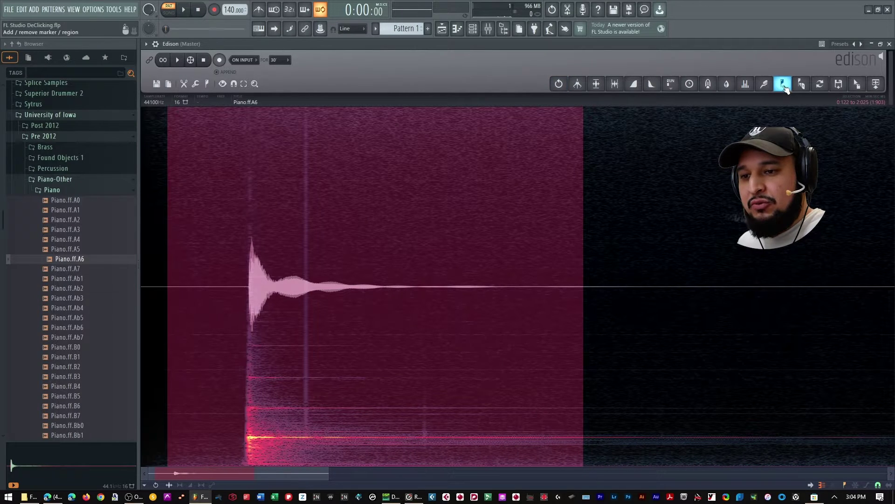
Declick the sample again with Declicker Sensitivity lowered to 5.5, previewing first, then play it.
{"action": "left_click", "coordinate": [763, 86]}
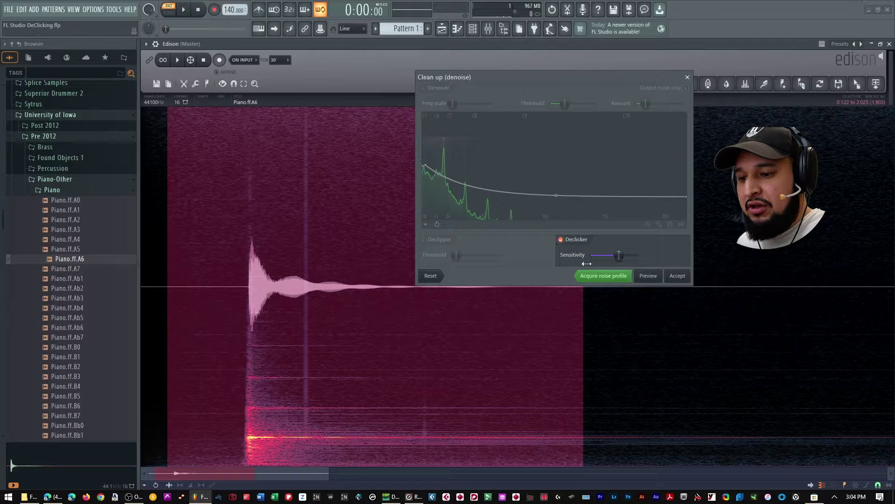
{"action": "left_click", "coordinate": [649, 276]}
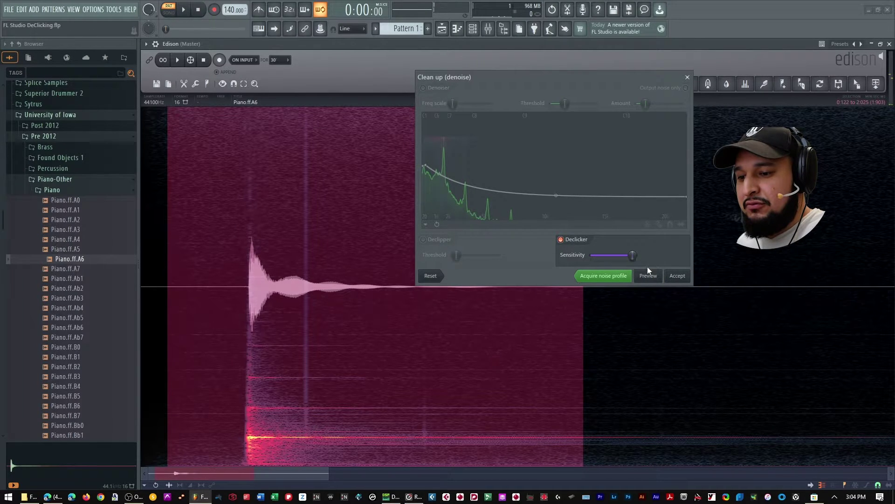
{"action": "left_click_drag", "start_coordinate": [632, 256], "coordinate": [614, 255]}
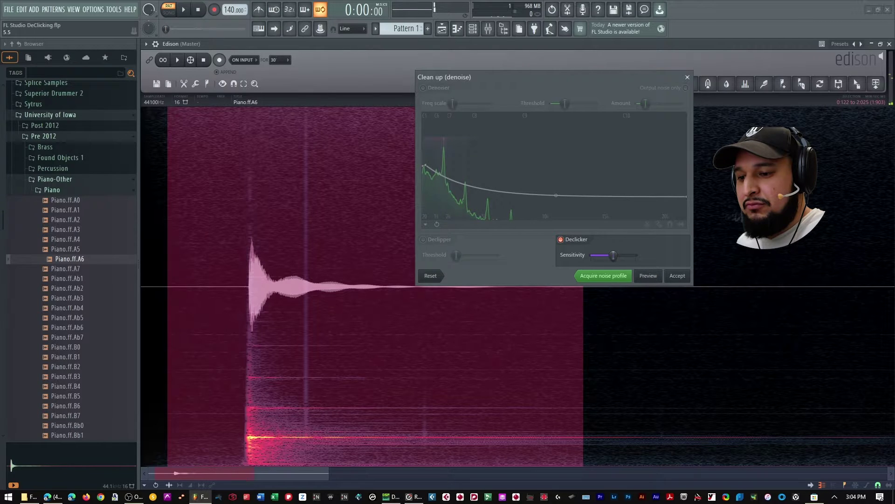
{"action": "left_click", "coordinate": [685, 276]}
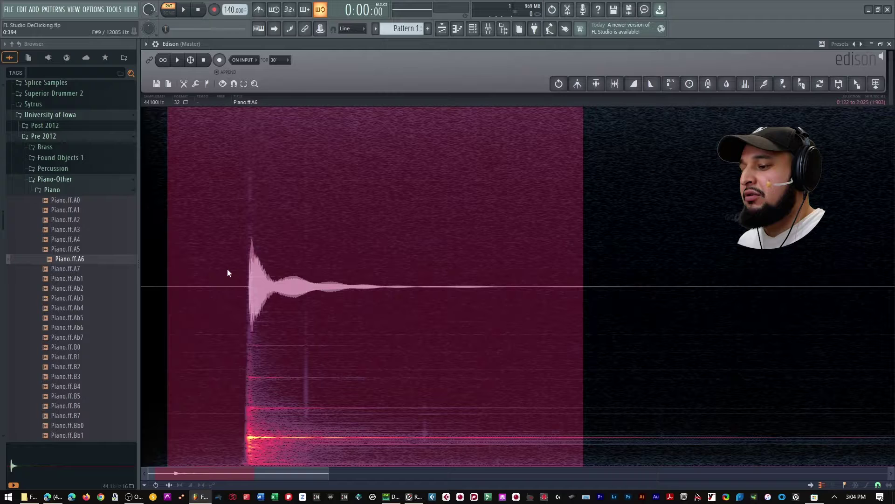
{"action": "key", "text": "space"}
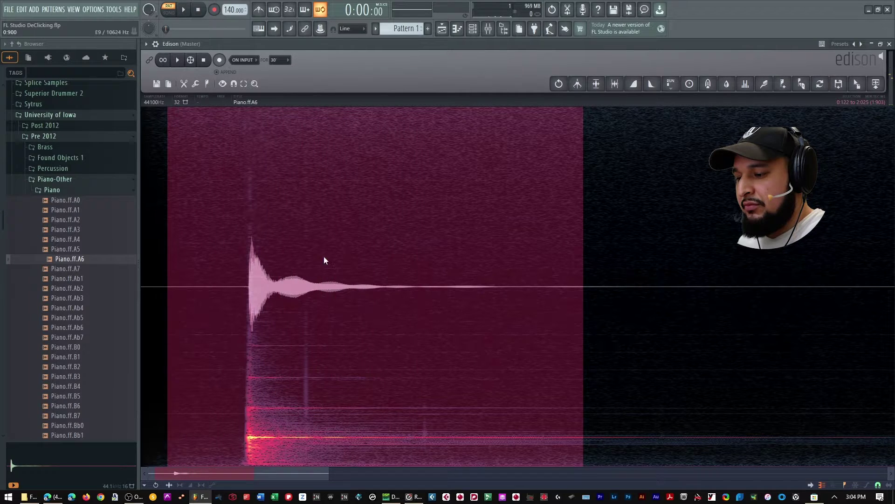
Pick a new spectrogram frequency scale in View display settings, shift the selection start to 0.206, then bring up Safari.
{"action": "left_click", "coordinate": [222, 85]}
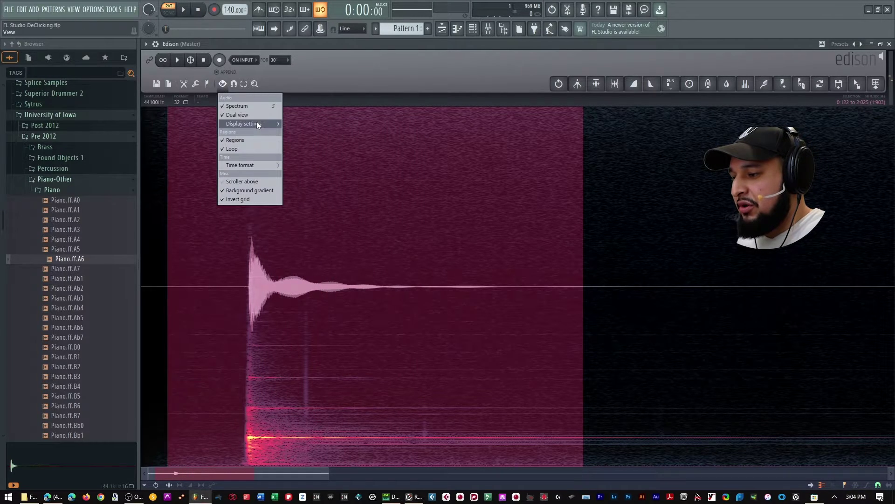
{"action": "mouse_move", "coordinate": [257, 123]}
{"action": "left_click", "coordinate": [386, 209]}
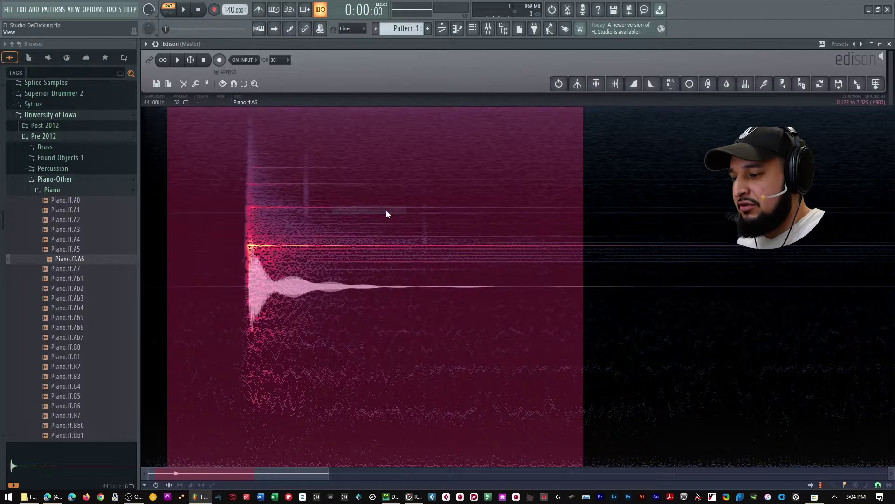
{"action": "left_click_drag", "start_coordinate": [242, 255], "coordinate": [214, 210]}
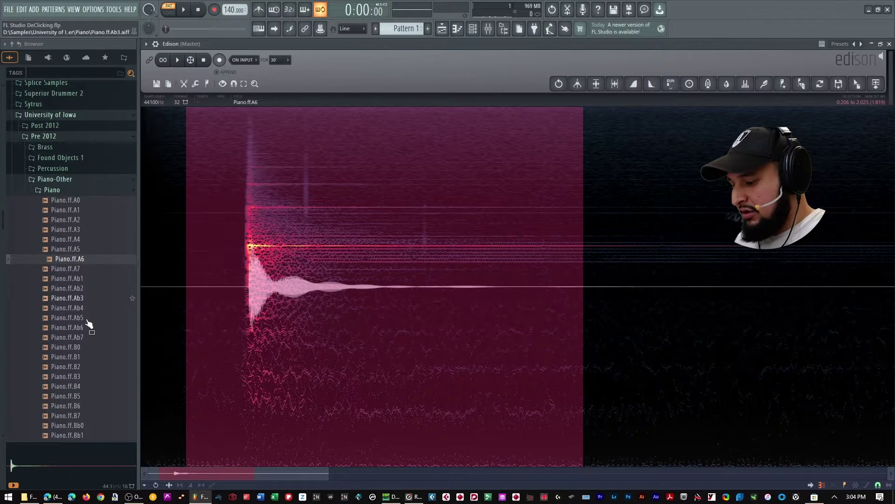
{"action": "left_click", "coordinate": [133, 496]}
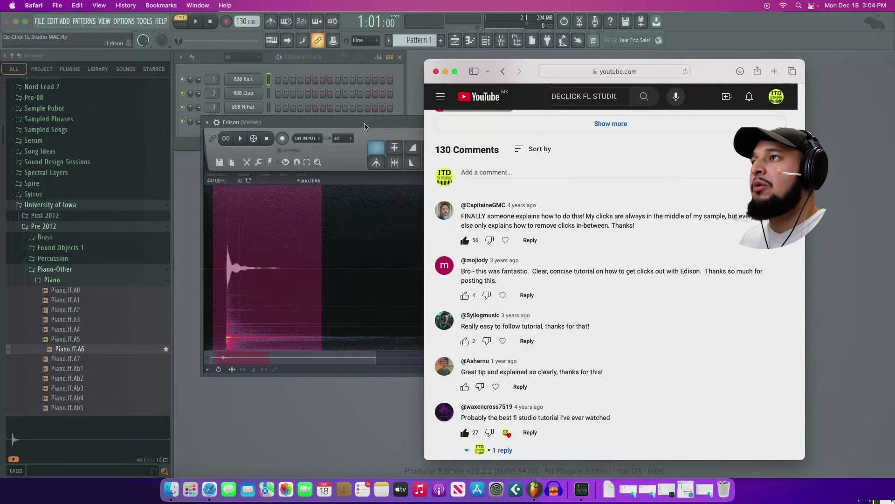
Bring FL Studio's Edison with the Piano.ff.A6 sample back in front of Safari.
{"action": "left_click", "coordinate": [378, 147]}
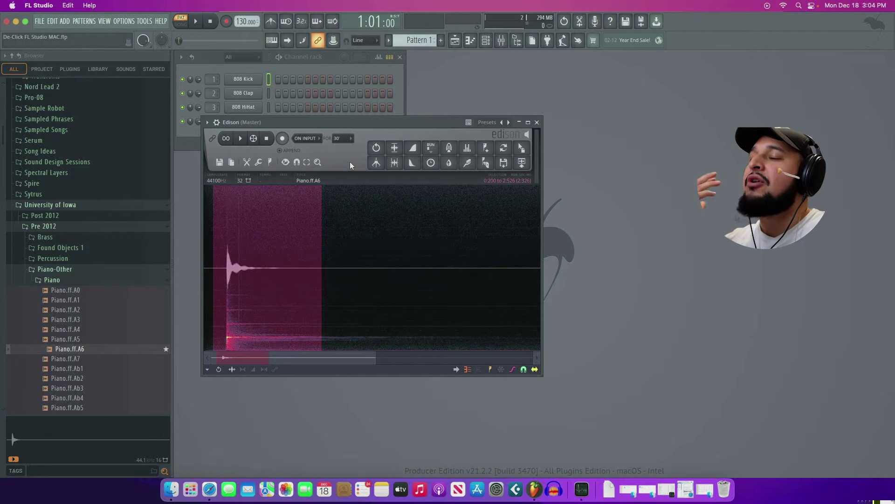
{"action": "left_click", "coordinate": [467, 162]}
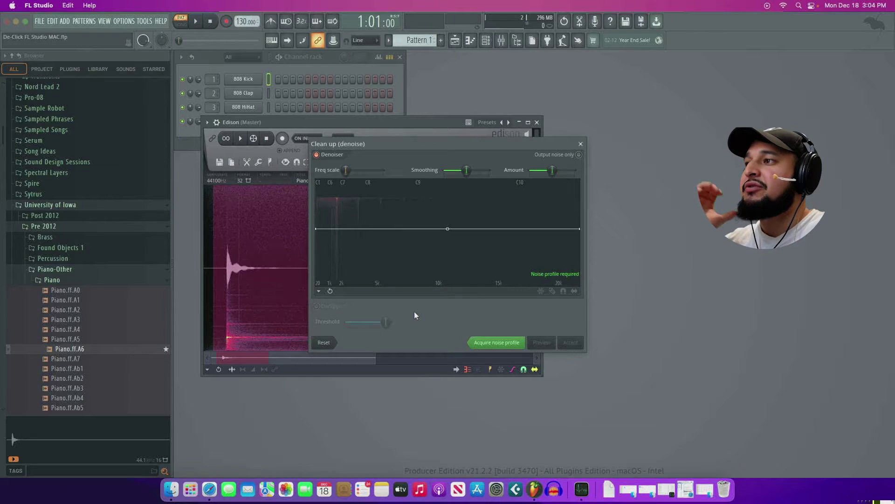
{"action": "left_click", "coordinate": [351, 307]}
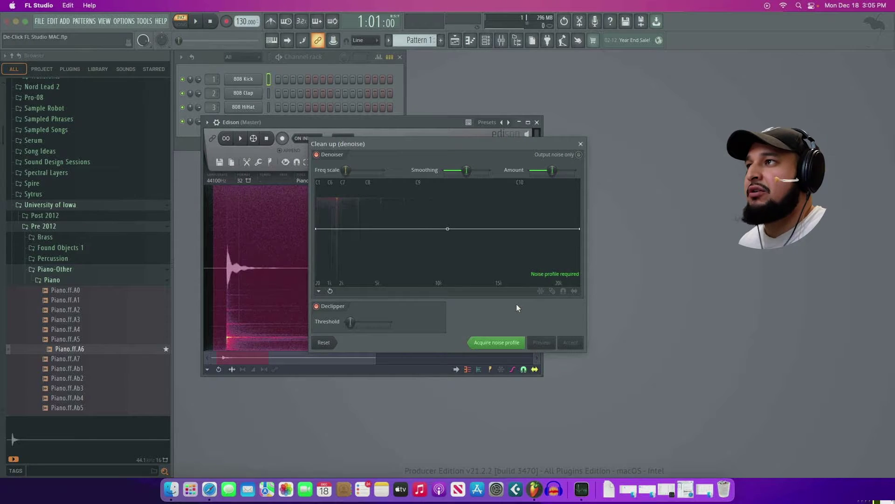
Close the Clean up panel, try a 0:600 selection start, then pull it back to 0:400.
{"action": "left_click", "coordinate": [581, 143]}
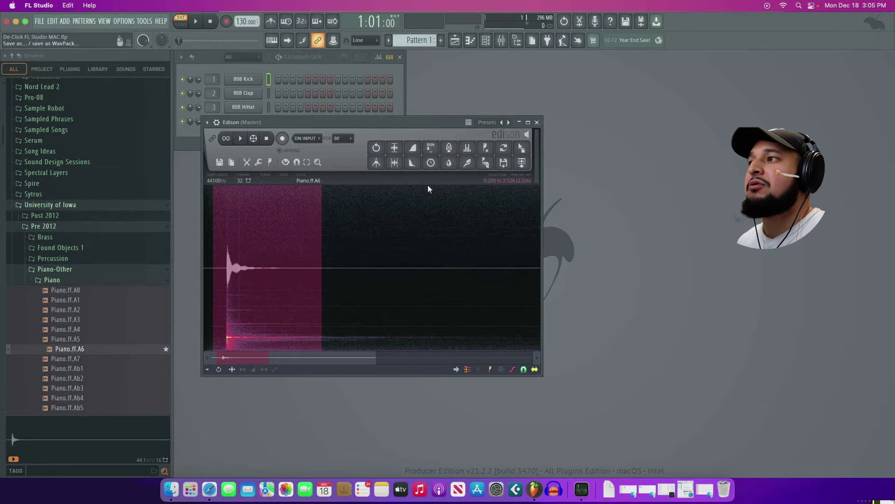
{"action": "scroll", "coordinate": [241, 238], "scroll_direction": "down", "scroll_amount": 3}
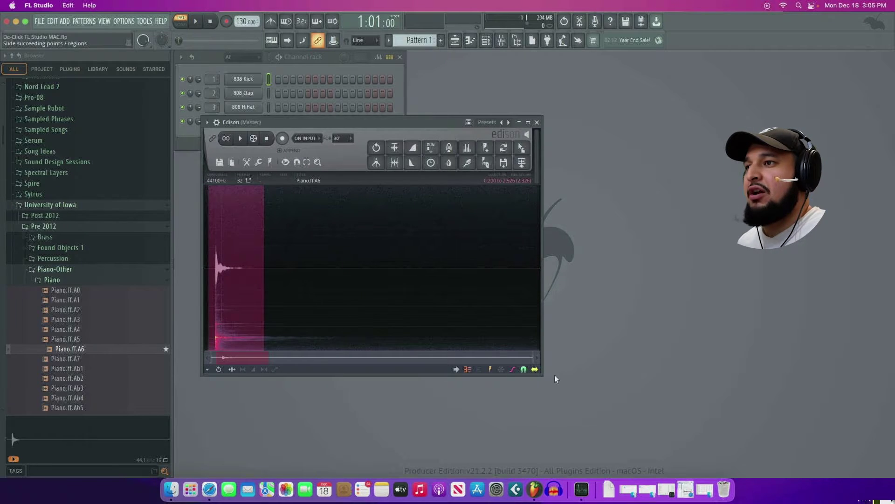
{"action": "left_click_drag", "start_coordinate": [535, 358], "coordinate": [257, 345]}
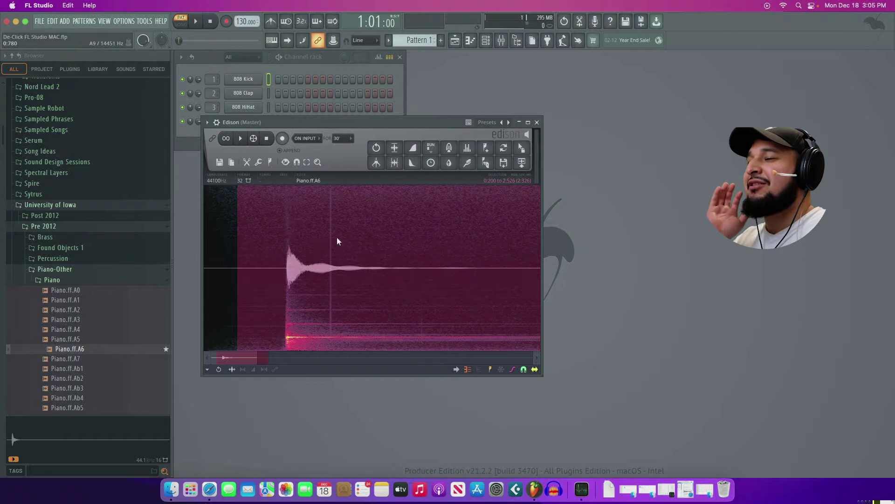
{"action": "left_click_drag", "start_coordinate": [278, 233], "coordinate": [256, 253]}
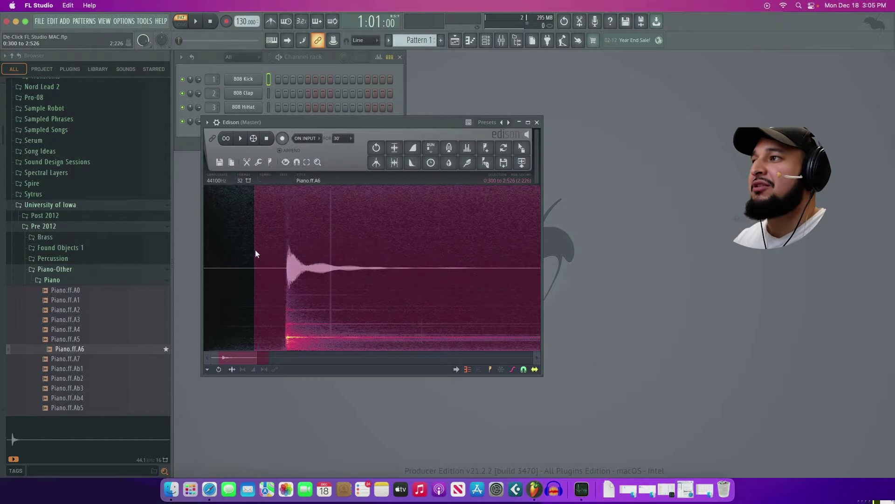
{"action": "key", "text": "space"}
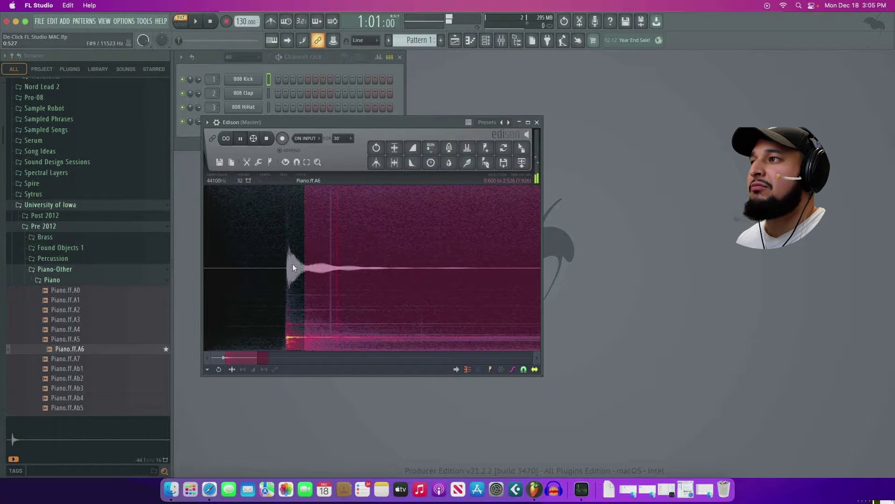
{"action": "left_click_drag", "start_coordinate": [293, 264], "coordinate": [203, 256]}
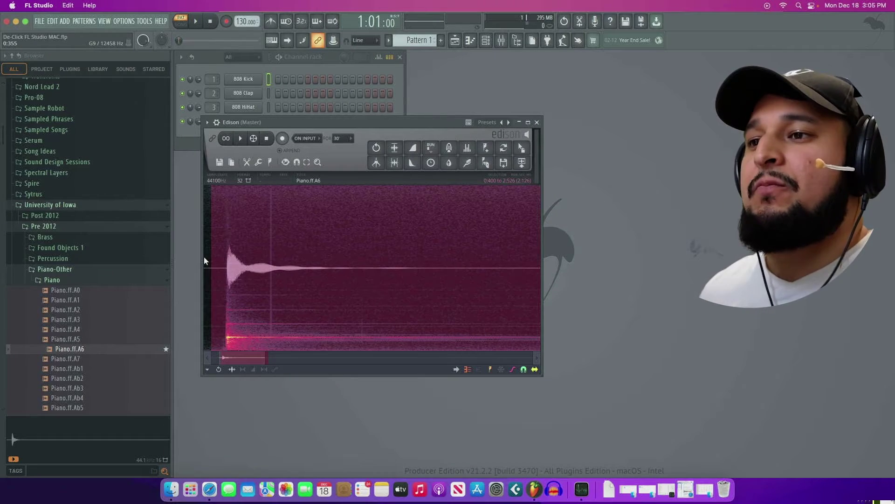
{"action": "left_click", "coordinate": [554, 489]}
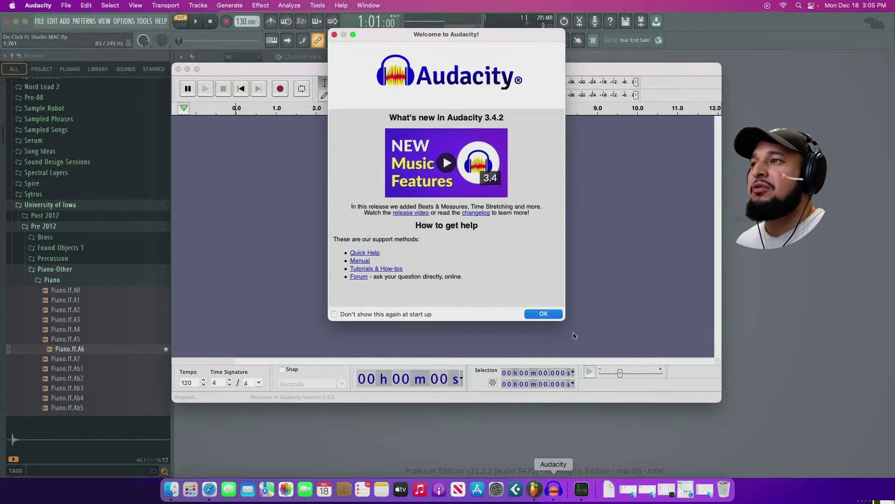
{"action": "left_click", "coordinate": [334, 35]}
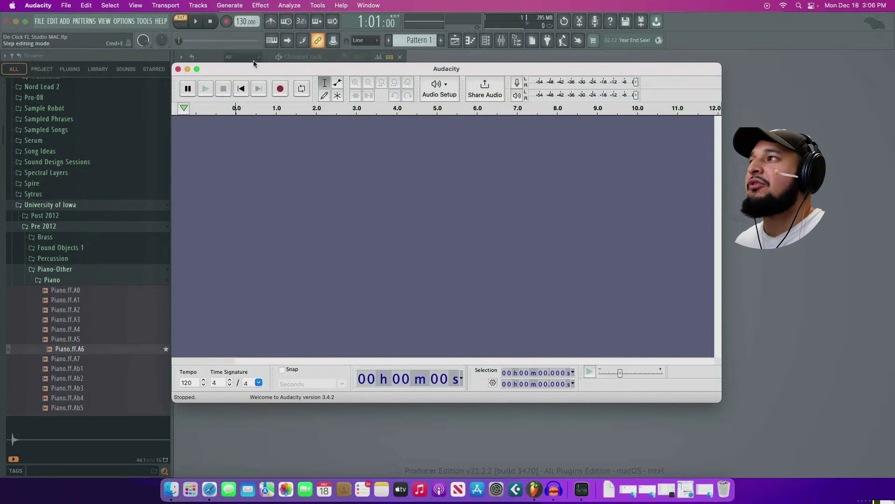
{"action": "left_click", "coordinate": [179, 70]}
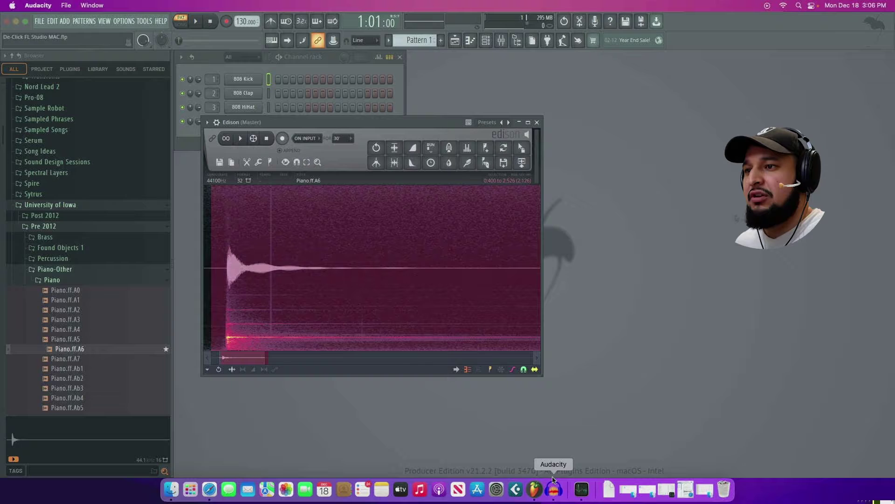
{"action": "right_click", "coordinate": [551, 502]}
{"action": "left_click", "coordinate": [562, 458]}
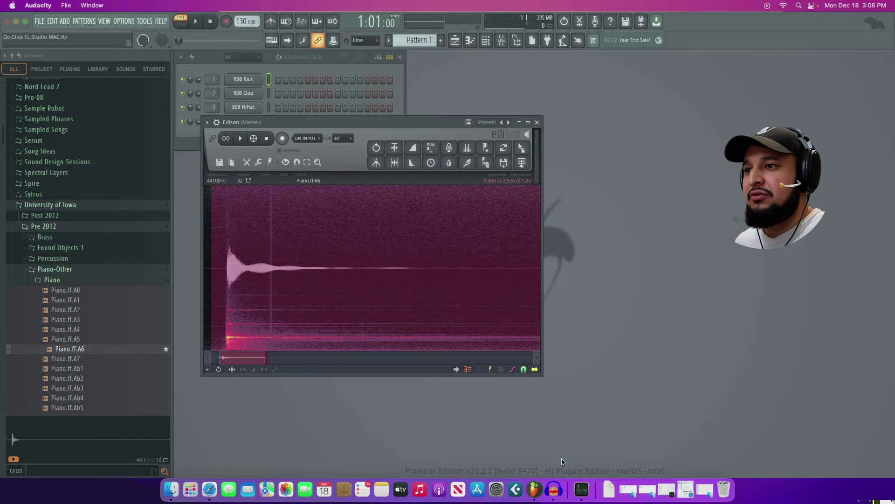
Switch Safari to the Audacity Forum De-Clicker page and minimize the YouTube window.
{"action": "left_click", "coordinate": [207, 491]}
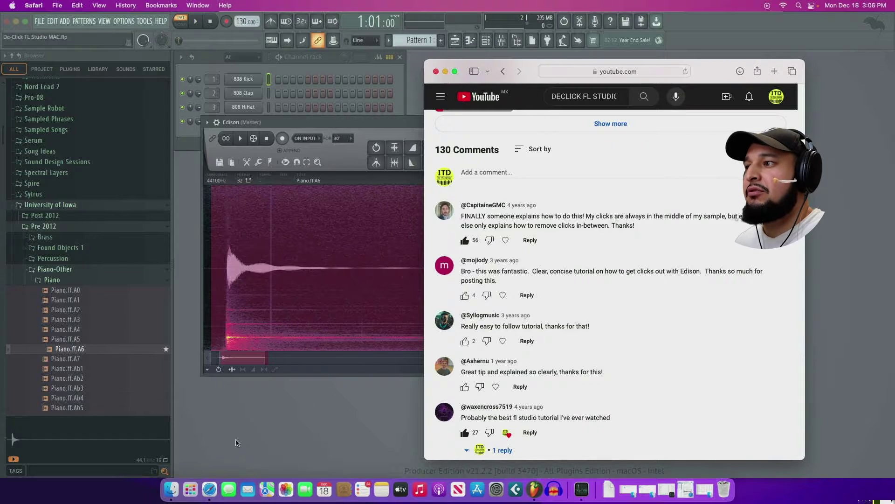
{"action": "right_click", "coordinate": [209, 489]}
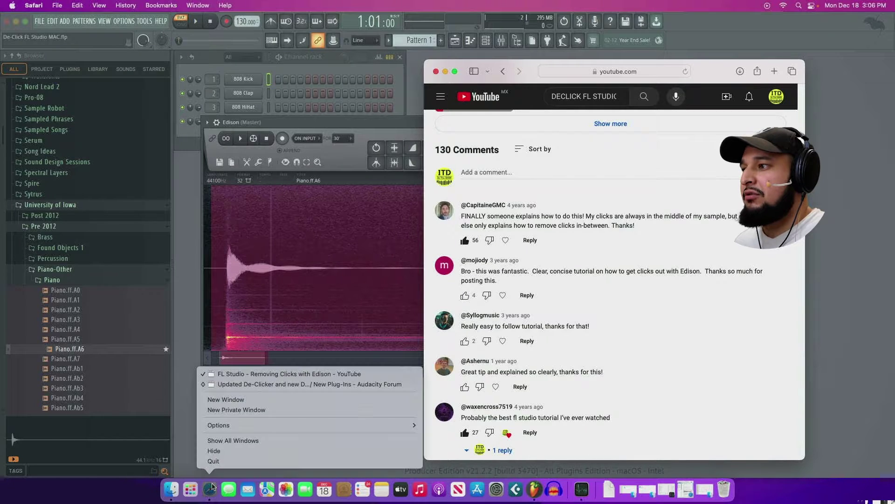
{"action": "left_click", "coordinate": [253, 385]}
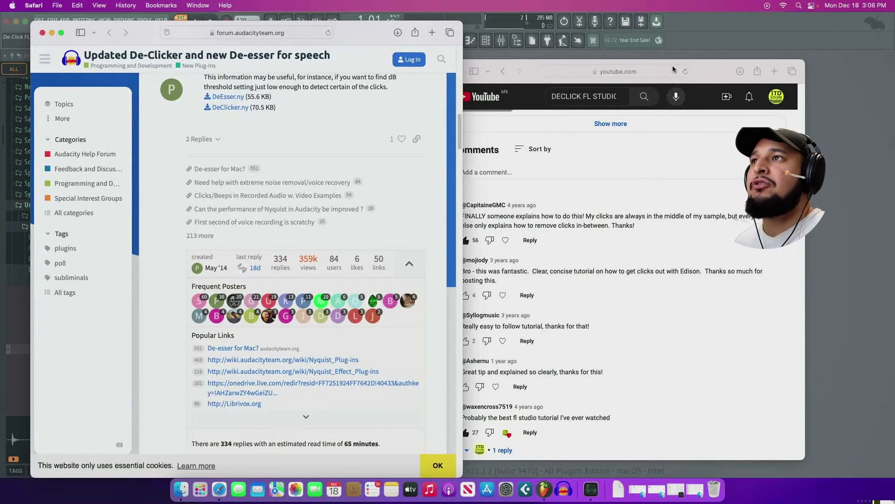
{"action": "left_click", "coordinate": [706, 71]}
{"action": "left_click", "coordinate": [446, 72]}
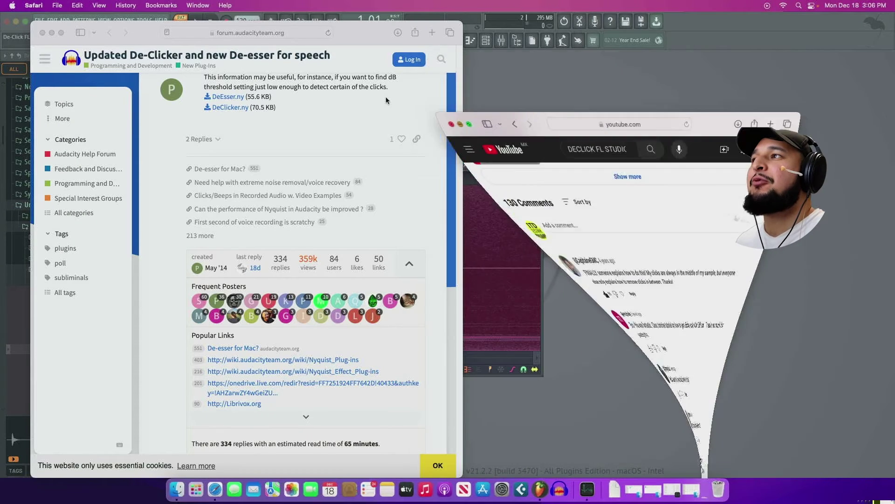
Scroll the forum post down to the DeEsser.ny and DeClicker.ny download links.
{"action": "scroll", "coordinate": [310, 150], "scroll_direction": "down", "scroll_amount": 3}
{"action": "scroll", "coordinate": [310, 150], "scroll_direction": "up", "scroll_amount": 10}
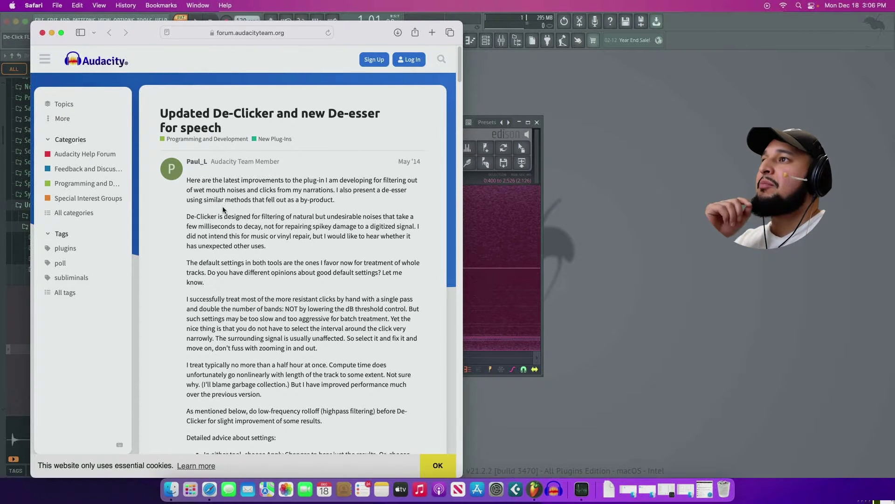
{"action": "scroll", "coordinate": [343, 164], "scroll_direction": "down", "scroll_amount": 1}
{"action": "scroll", "coordinate": [357, 160], "scroll_direction": "down", "scroll_amount": 4}
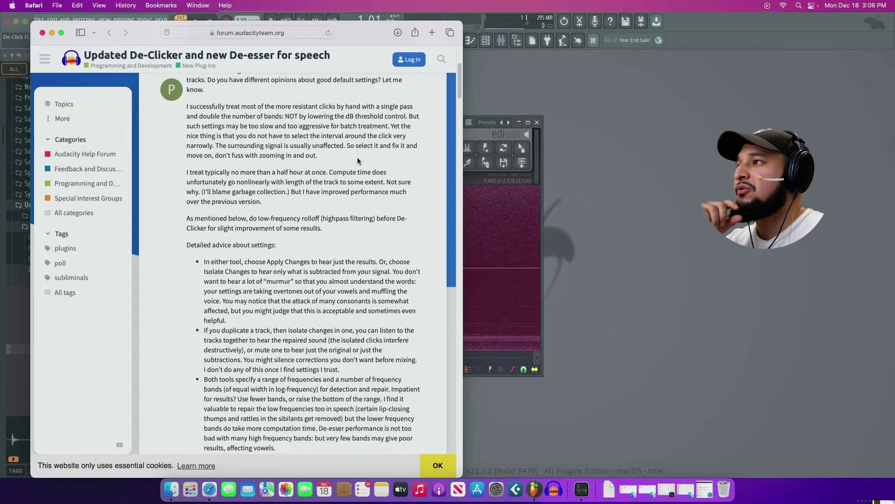
{"action": "scroll", "coordinate": [357, 161], "scroll_direction": "up", "scroll_amount": 4}
{"action": "scroll", "coordinate": [358, 160], "scroll_direction": "down", "scroll_amount": 6}
{"action": "scroll", "coordinate": [358, 161], "scroll_direction": "down", "scroll_amount": 8}
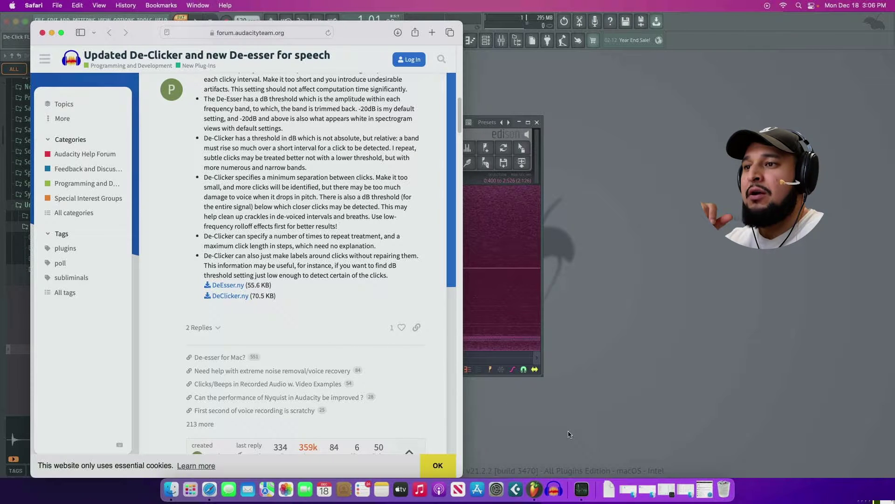
Reveal Audacity in Finder and open its package's Contents/plug-ins folder.
{"action": "left_click", "coordinate": [607, 487]}
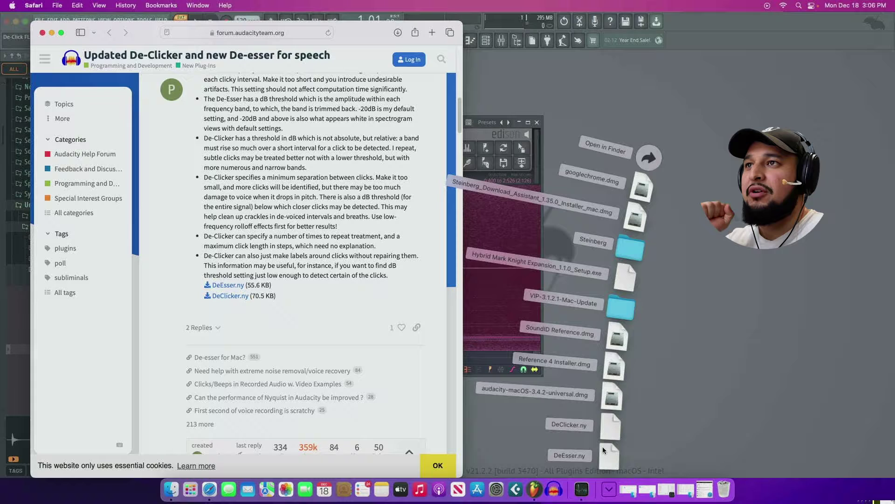
{"action": "right_click", "coordinate": [553, 496]}
{"action": "mouse_move", "coordinate": [581, 440]}
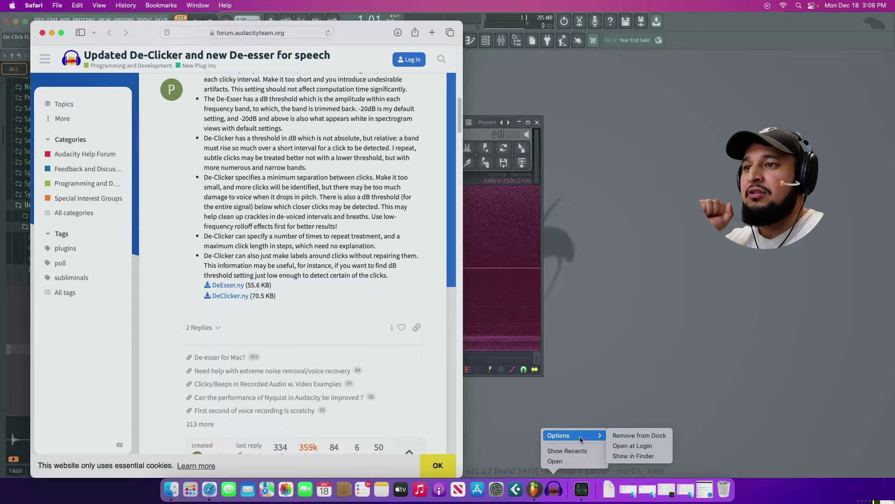
{"action": "left_click", "coordinate": [634, 458]}
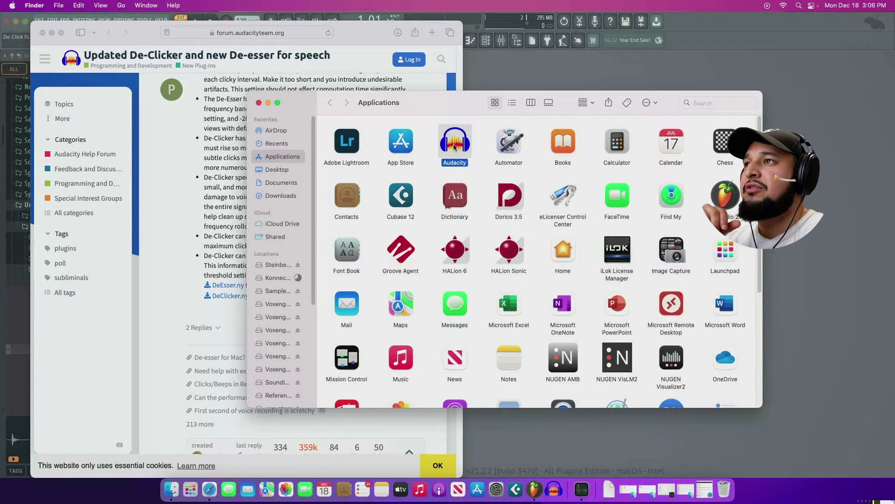
{"action": "right_click", "coordinate": [455, 147]}
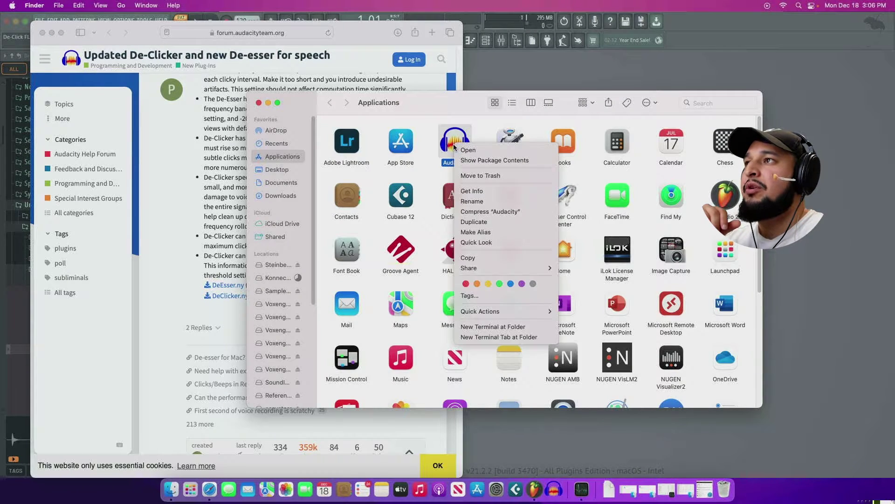
{"action": "left_click", "coordinate": [487, 161]}
{"action": "left_click", "coordinate": [360, 141]}
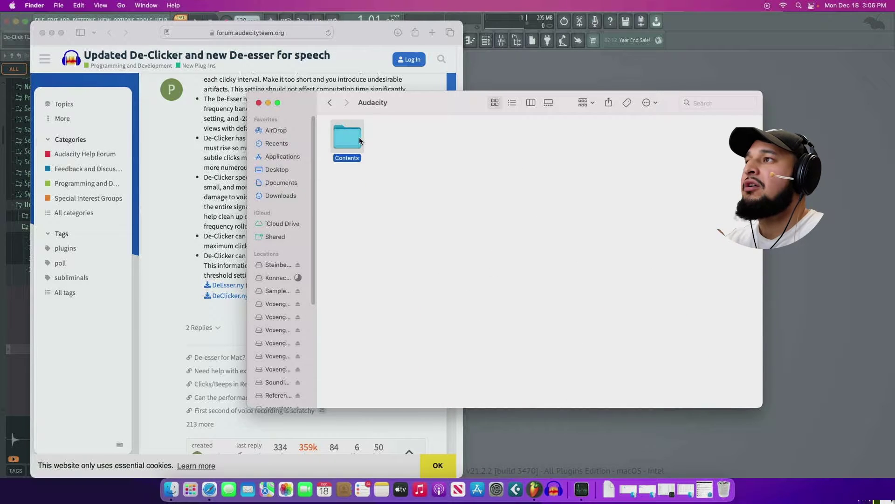
{"action": "double_click", "coordinate": [360, 141]}
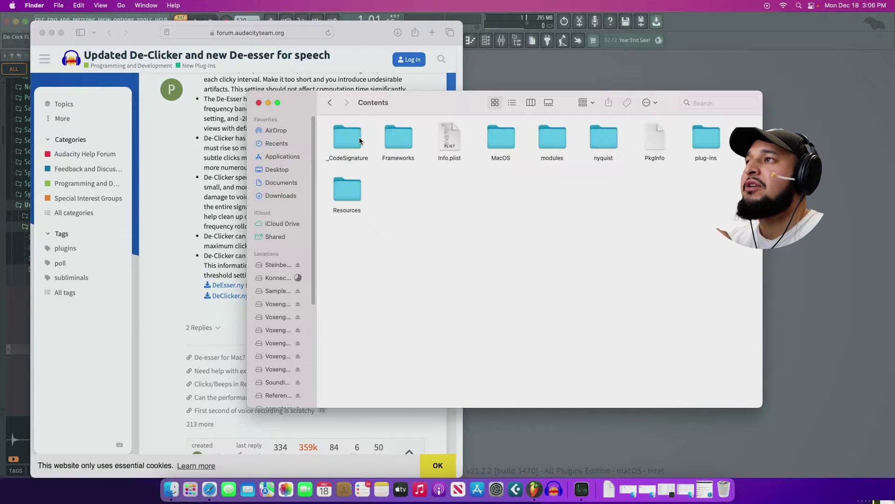
{"action": "double_click", "coordinate": [697, 136]}
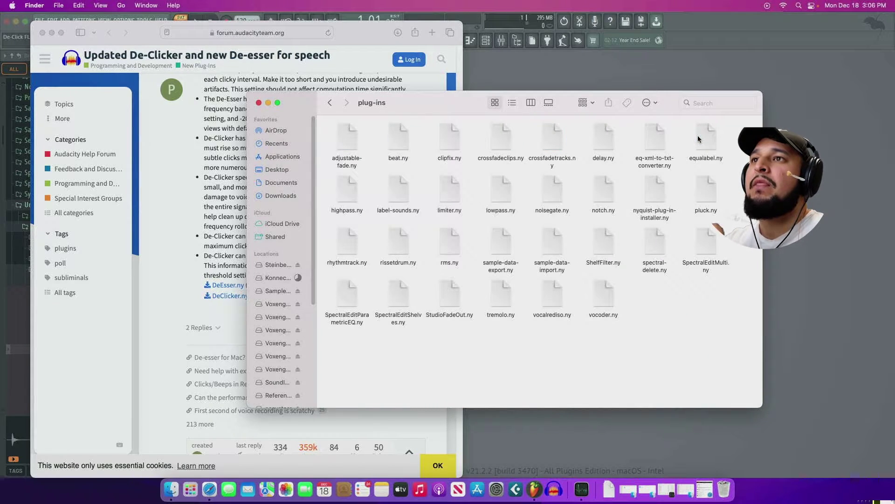
Drag DeClicker.ny and DeEsser.ny from the Downloads stack into the plug-ins folder.
{"action": "left_click", "coordinate": [612, 493]}
{"action": "left_click_drag", "start_coordinate": [586, 421], "coordinate": [460, 376]}
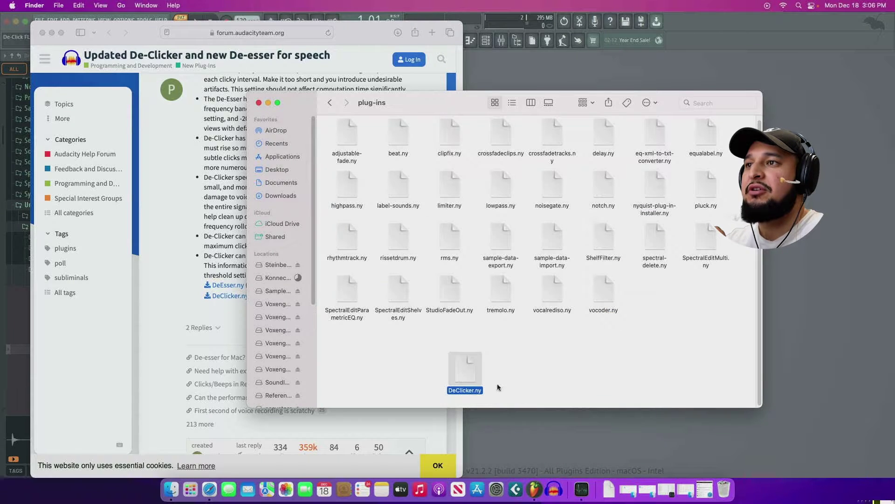
{"action": "left_click", "coordinate": [620, 490]}
{"action": "left_click", "coordinate": [618, 490]}
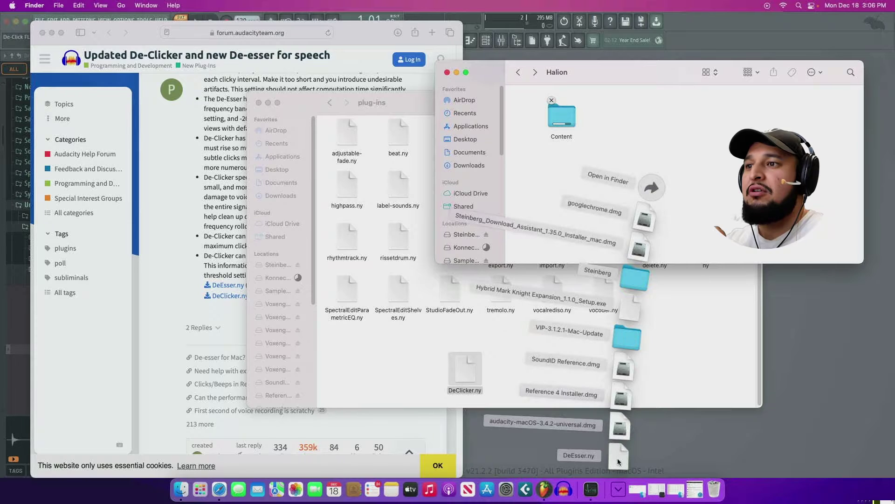
{"action": "left_click_drag", "start_coordinate": [618, 462], "coordinate": [408, 371]}
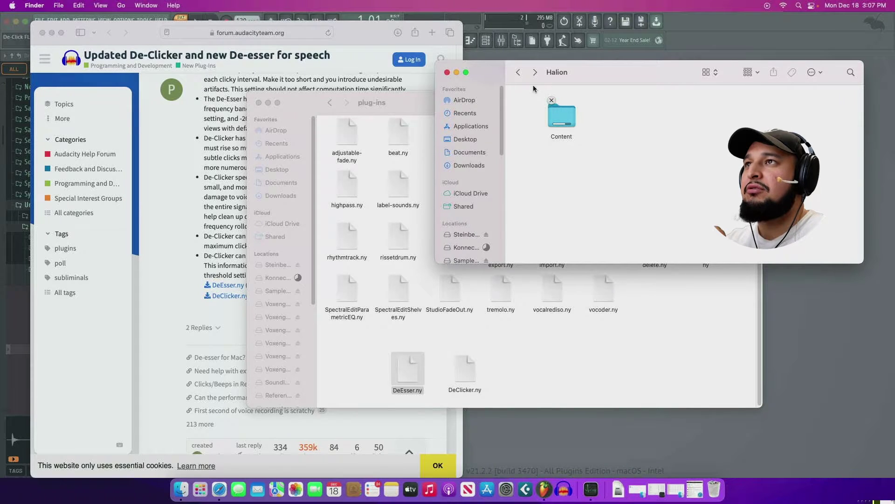
Relaunch Audacity, dismiss its welcome screen, and maximise the empty project window.
{"action": "left_click", "coordinate": [457, 73]}
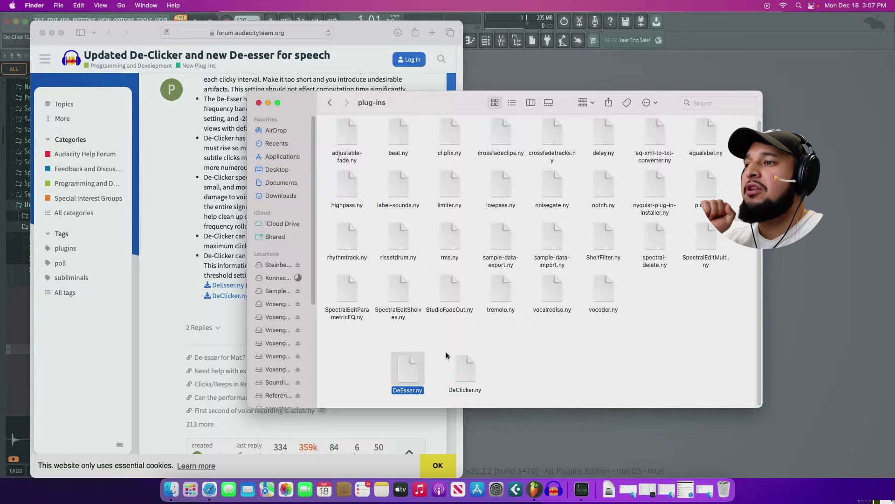
{"action": "left_click", "coordinate": [554, 489]}
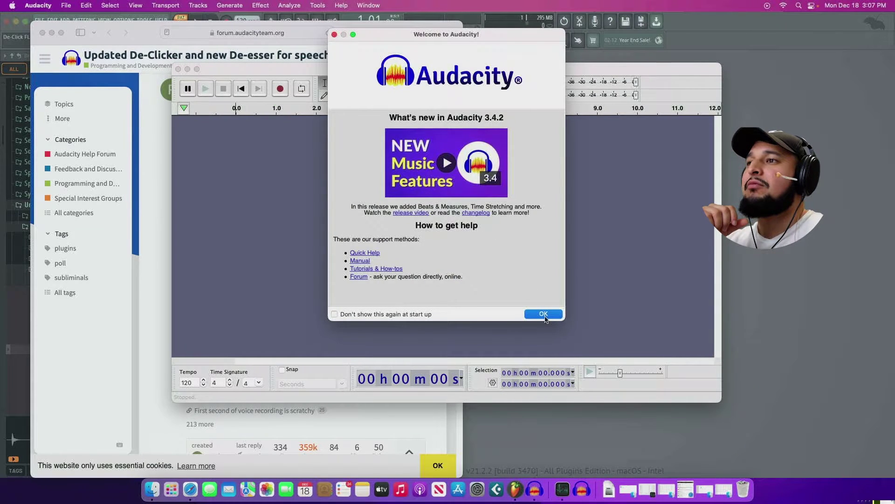
{"action": "left_click", "coordinate": [544, 314]}
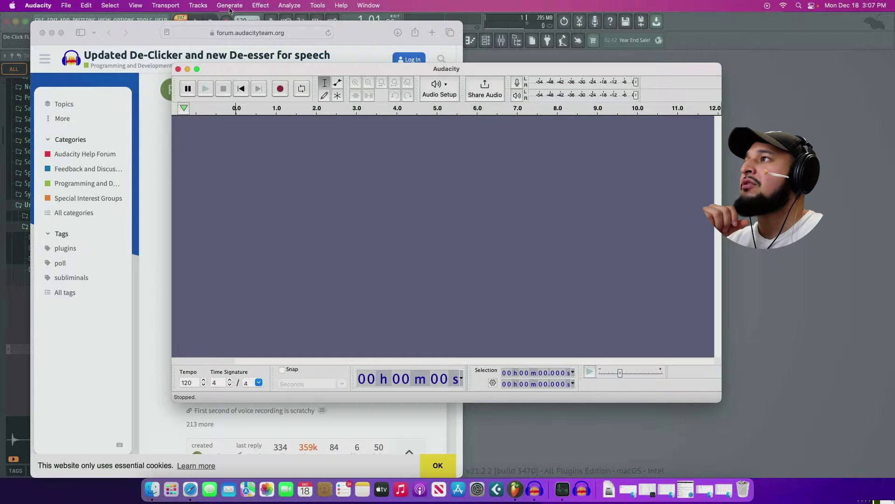
{"action": "left_click", "coordinate": [197, 69]}
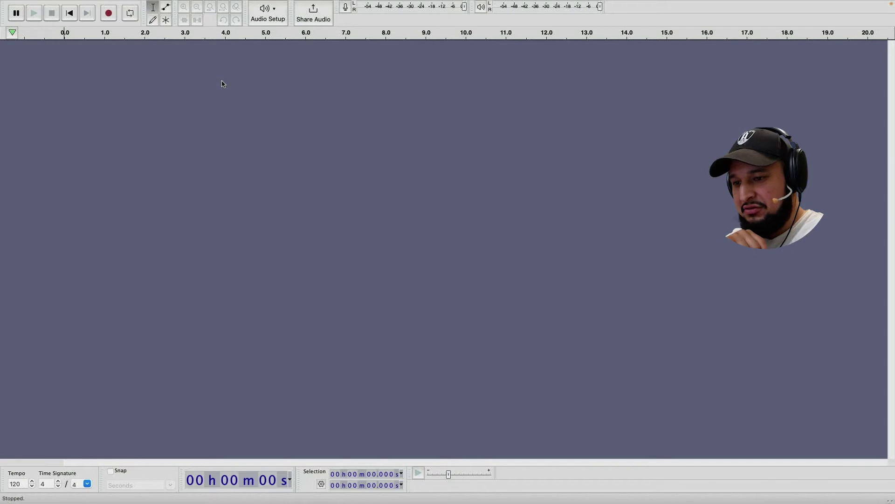
Open Audacity's Plugin Manager from the Effect menu and rescan for newly added plugins.
{"action": "mouse_move", "coordinate": [307, 4]}
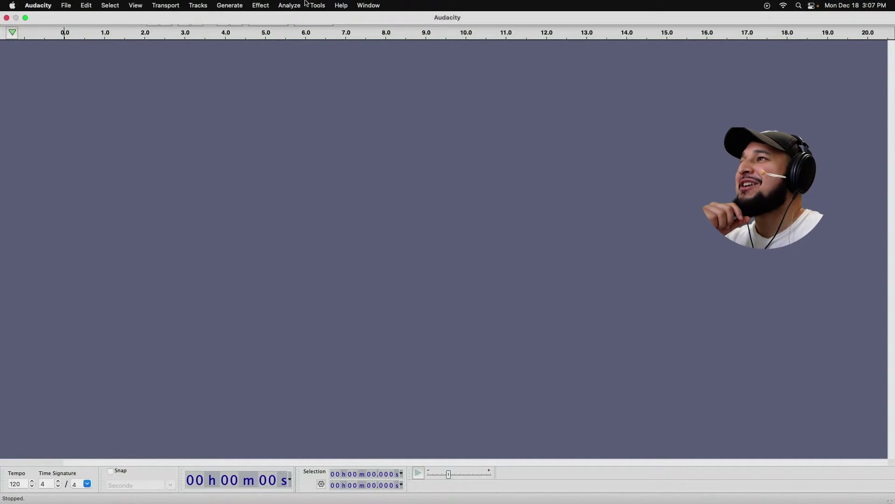
{"action": "left_click", "coordinate": [259, 5]}
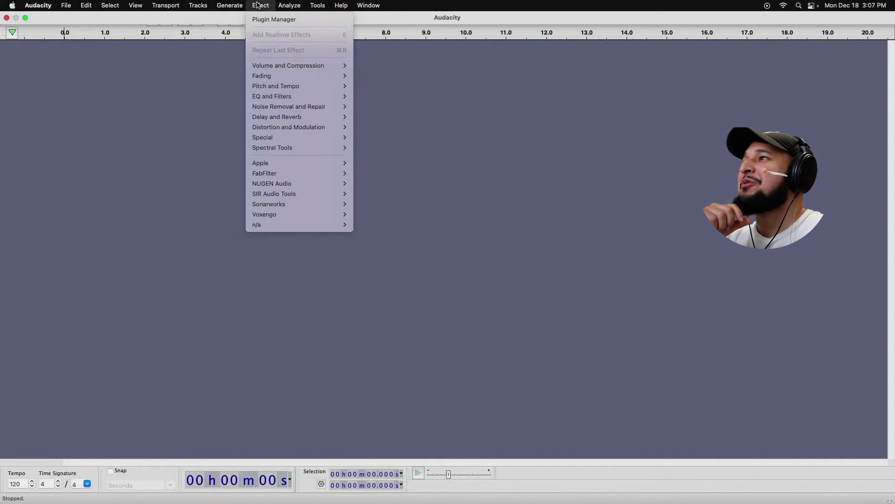
{"action": "left_click", "coordinate": [272, 20]}
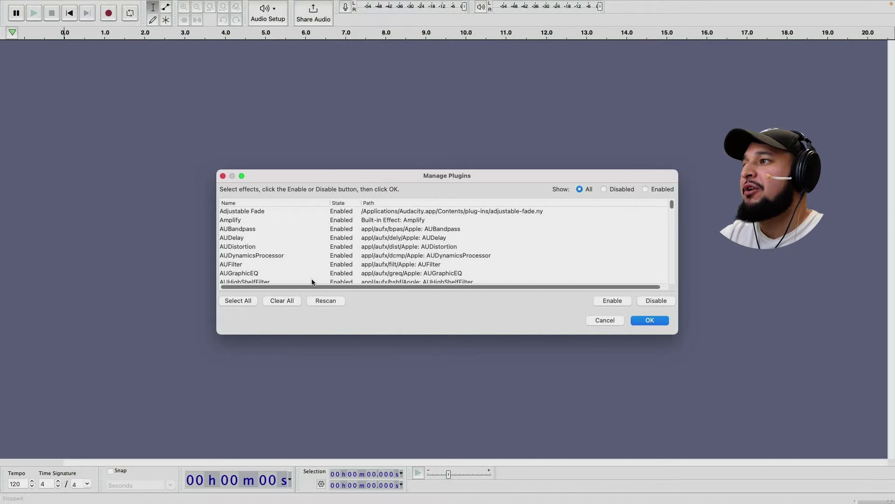
{"action": "left_click", "coordinate": [334, 302]}
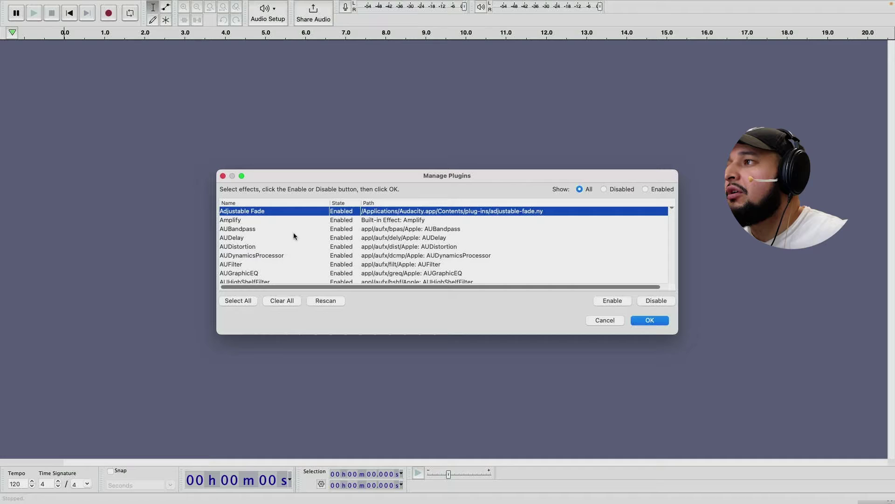
Confirm De-Clicker and De-Esser are listed as Enabled, then close the Plugin Manager.
{"action": "scroll", "coordinate": [296, 235], "scroll_direction": "down", "scroll_amount": 10}
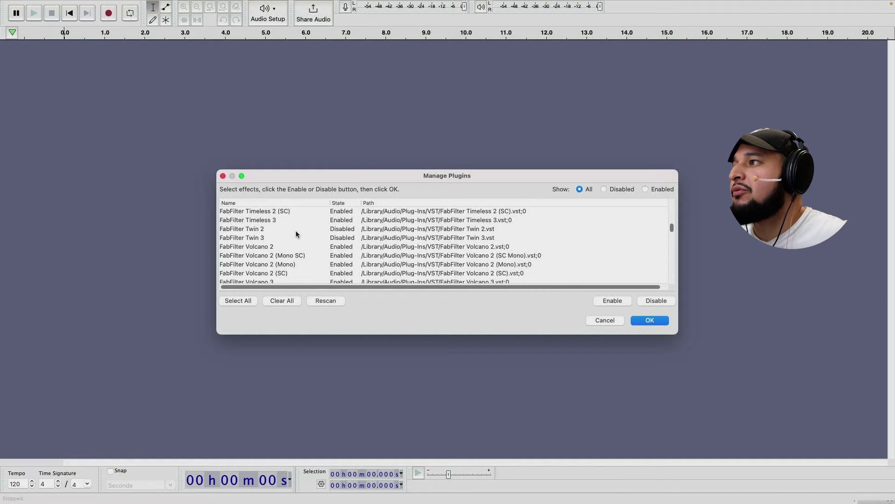
{"action": "scroll", "coordinate": [296, 235], "scroll_direction": "up", "scroll_amount": 9}
{"action": "scroll", "coordinate": [296, 234], "scroll_direction": "down", "scroll_amount": 8}
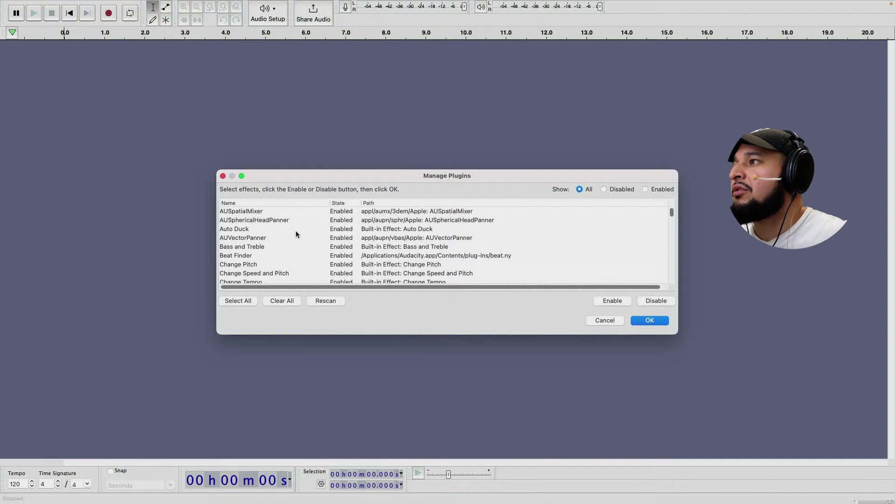
{"action": "scroll", "coordinate": [296, 234], "scroll_direction": "down", "scroll_amount": 4}
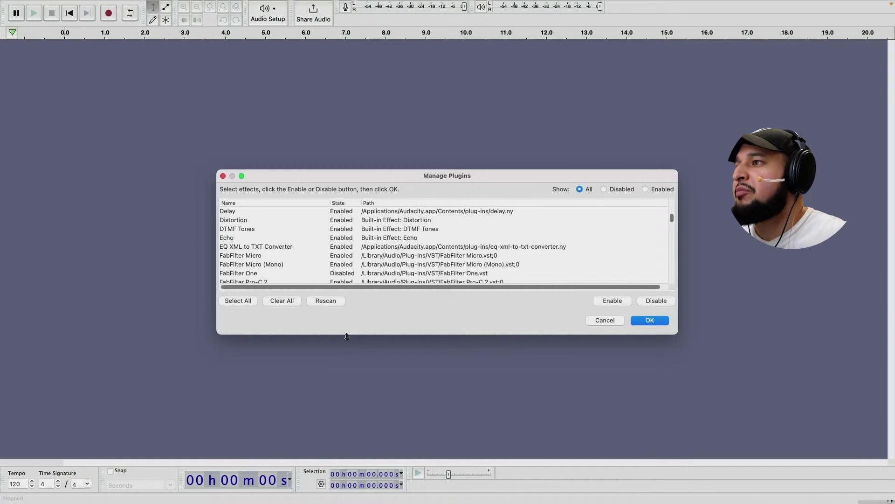
{"action": "left_click_drag", "start_coordinate": [346, 337], "coordinate": [346, 425]}
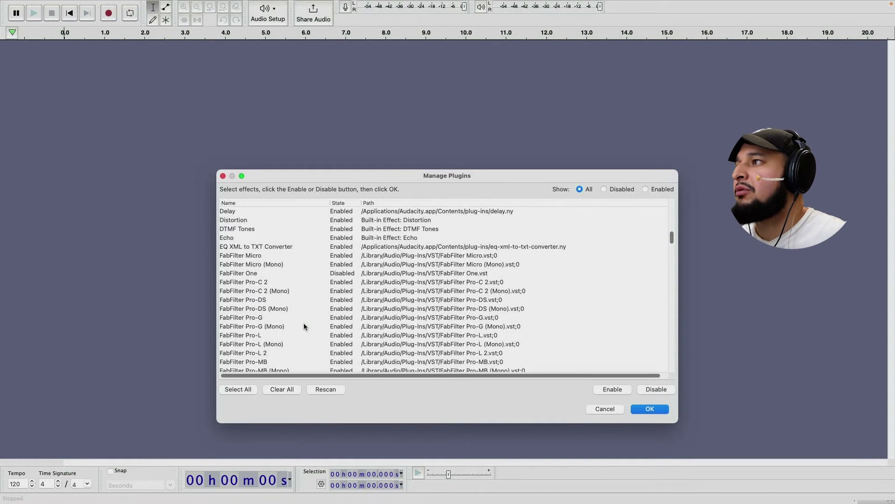
{"action": "scroll", "coordinate": [304, 327], "scroll_direction": "down", "scroll_amount": 5}
{"action": "scroll", "coordinate": [304, 326], "scroll_direction": "up", "scroll_amount": 9}
{"action": "scroll", "coordinate": [304, 327], "scroll_direction": "down", "scroll_amount": 2}
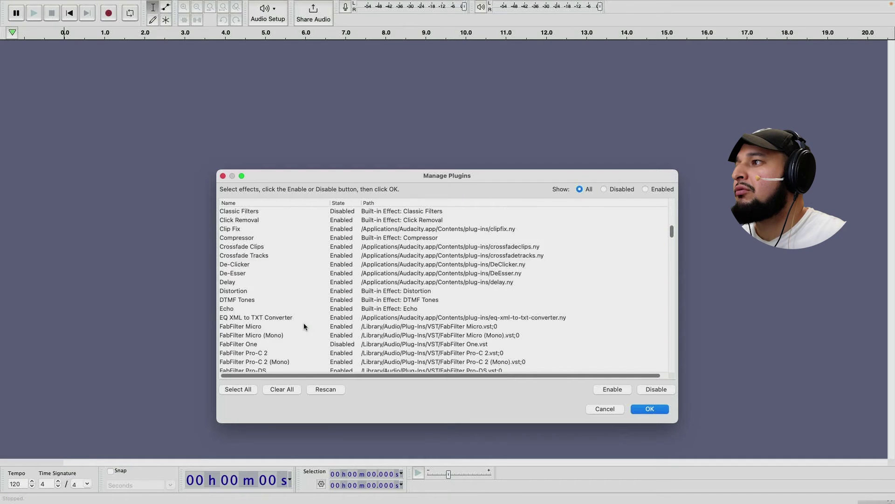
{"action": "scroll", "coordinate": [304, 326], "scroll_direction": "down", "scroll_amount": 3}
{"action": "left_click", "coordinate": [253, 212]}
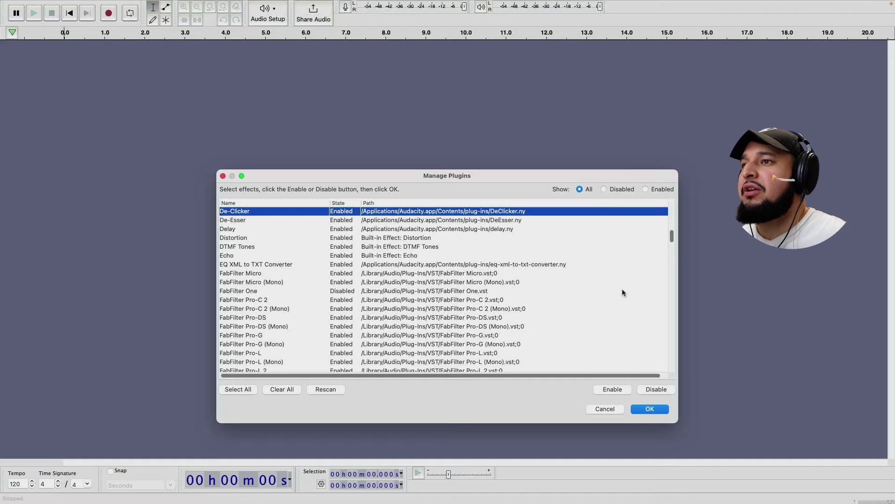
{"action": "left_click", "coordinate": [648, 409]}
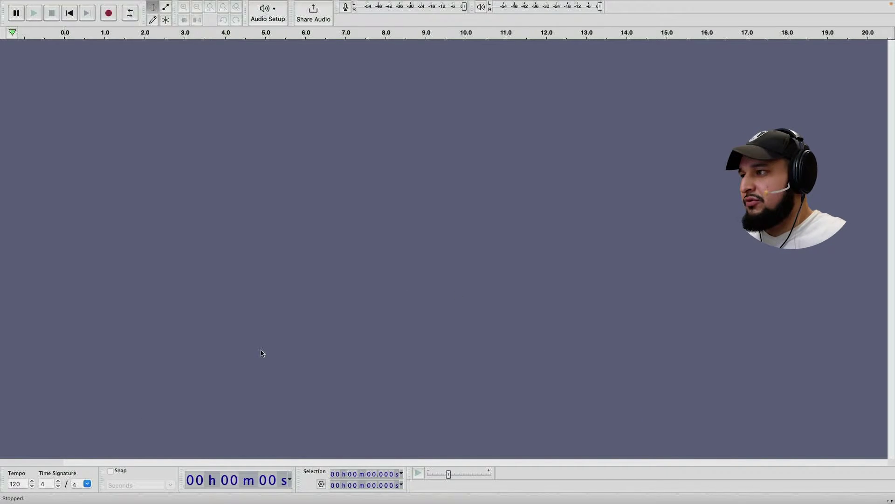
Exit full screen, minimise the Safari forum page, and drag Piano.ff.A6 from FL Studio into Audacity.
{"action": "mouse_move", "coordinate": [311, 2]}
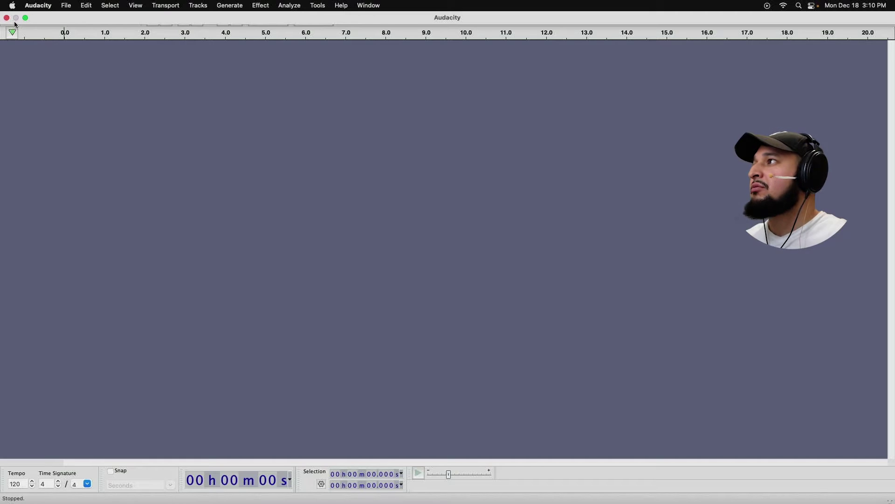
{"action": "left_click", "coordinate": [26, 19]}
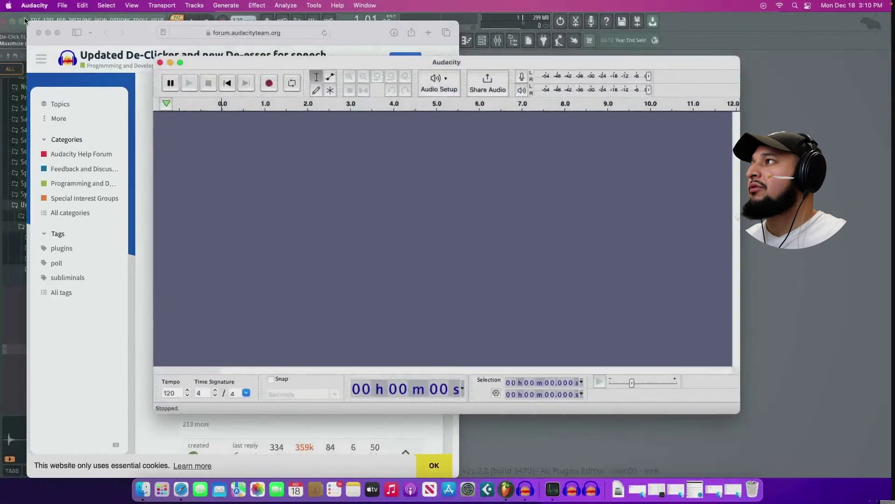
{"action": "left_click", "coordinate": [51, 33]}
{"action": "left_click_drag", "start_coordinate": [50, 355], "coordinate": [517, 494]}
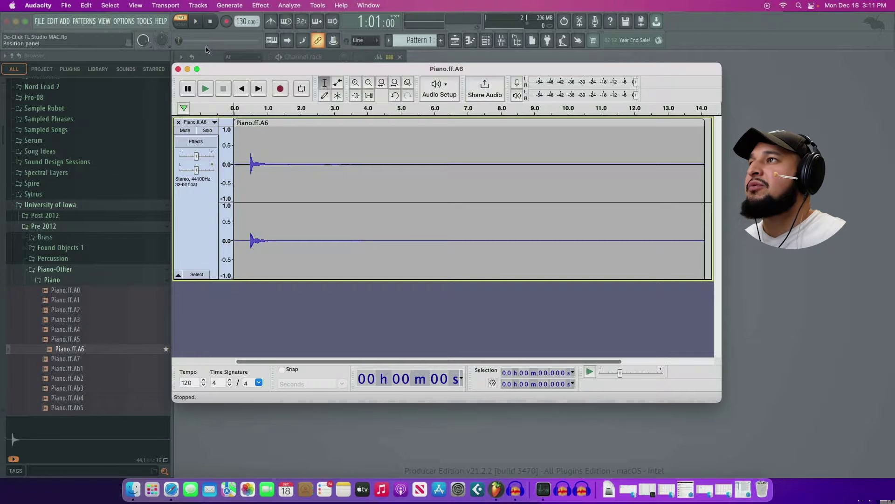
Choose Effect > De-Clicker with nothing selected, triggering the No Audio Selected warning.
{"action": "left_click", "coordinate": [284, 6]}
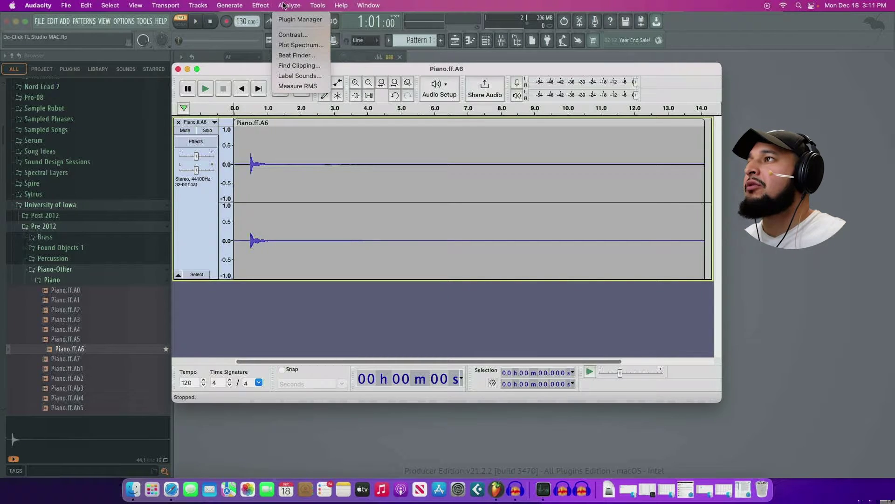
{"action": "mouse_move", "coordinate": [266, 7]}
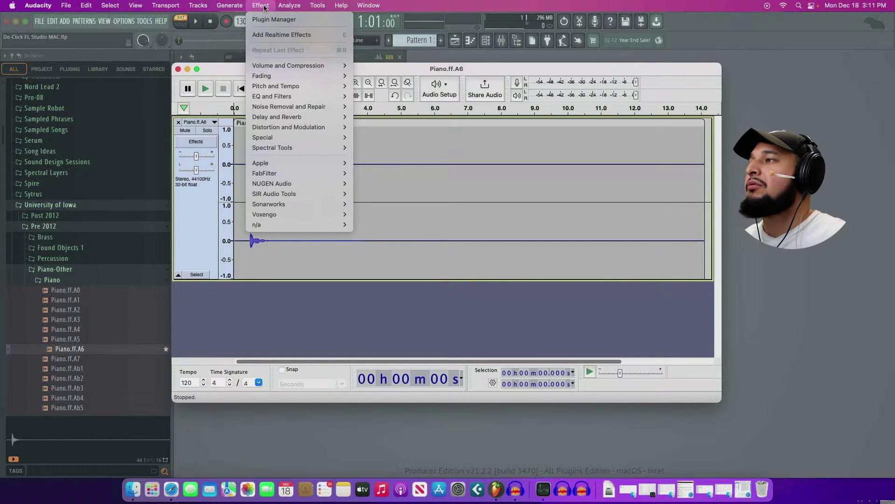
{"action": "mouse_move", "coordinate": [291, 91]}
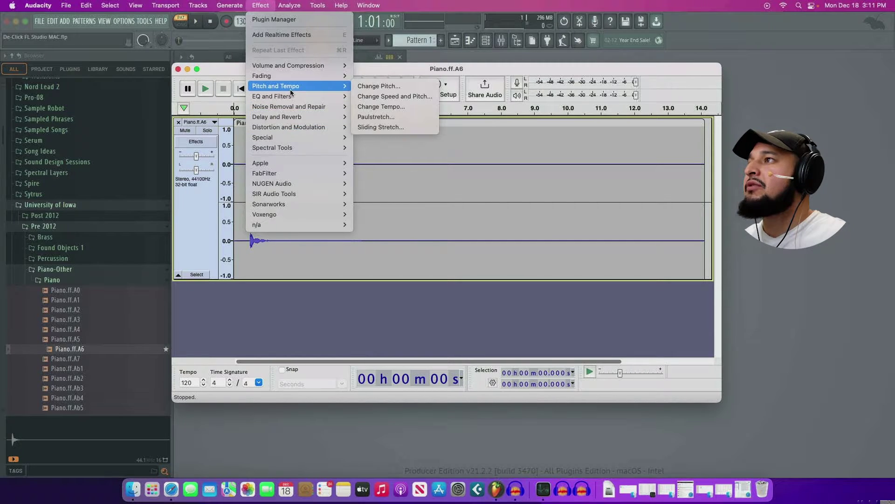
{"action": "mouse_move", "coordinate": [292, 142]}
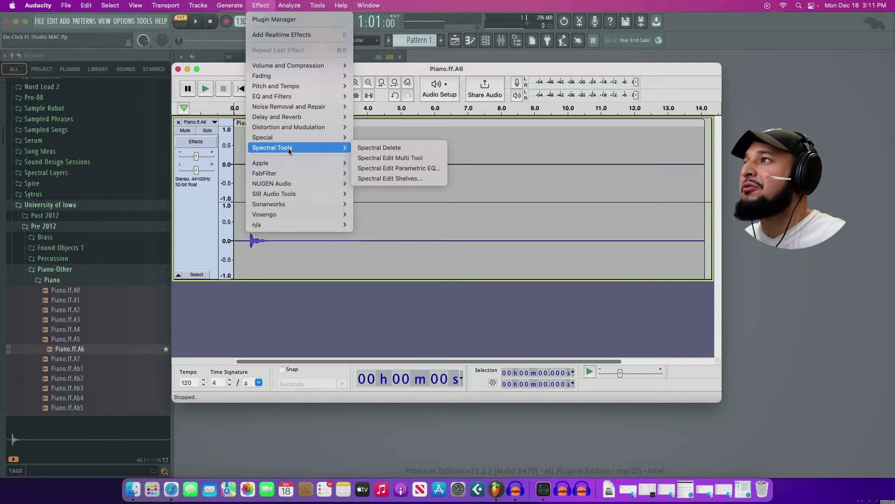
{"action": "mouse_move", "coordinate": [276, 227]}
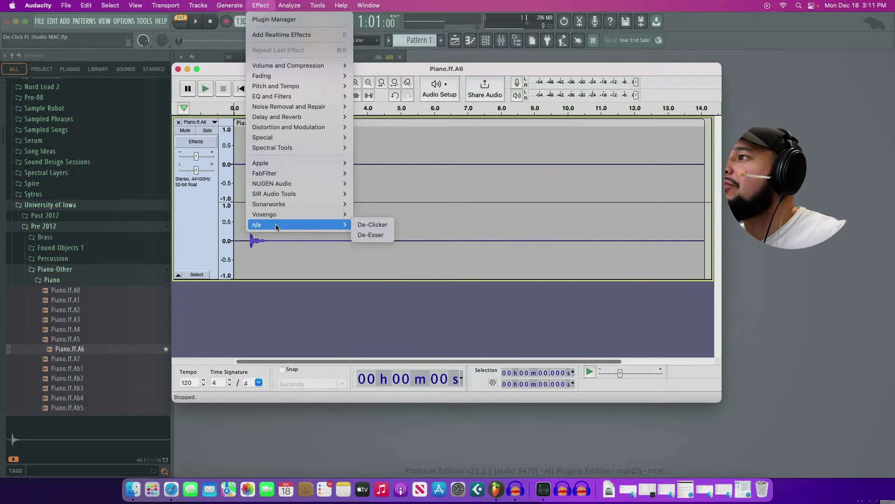
{"action": "left_click", "coordinate": [381, 226]}
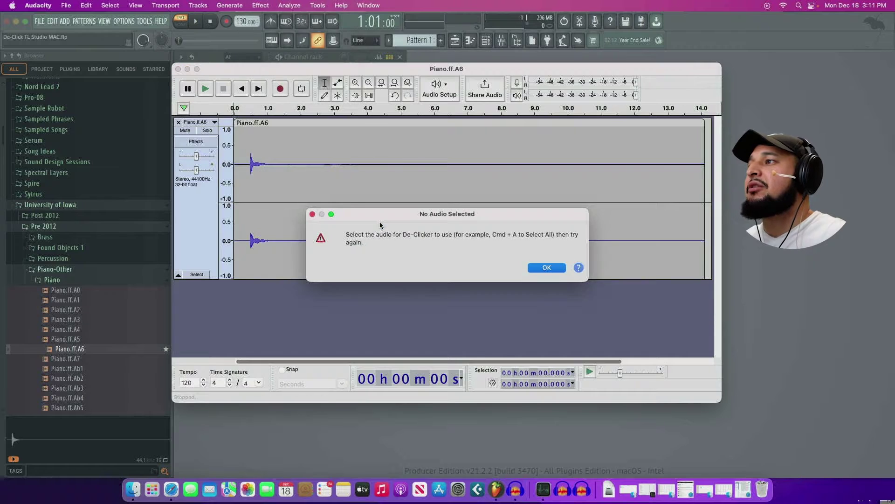
Dismiss the warning, select the note's attack from about 0.29 to 1.06 s, and play it.
{"action": "left_click", "coordinate": [544, 268]}
{"action": "left_click_drag", "start_coordinate": [244, 189], "coordinate": [269, 194]}
{"action": "key", "text": "space"}
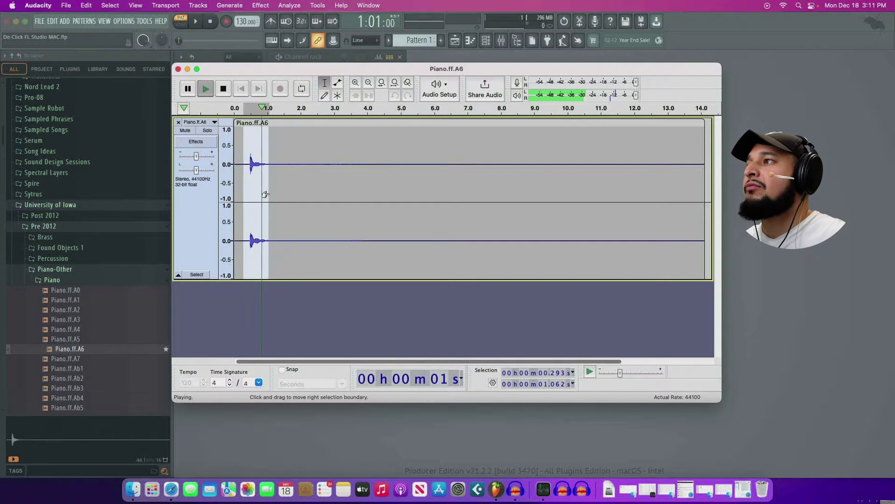
Apply De-Clicker to the selected attack, then play back the processed note from just before it.
{"action": "left_click", "coordinate": [289, 5]}
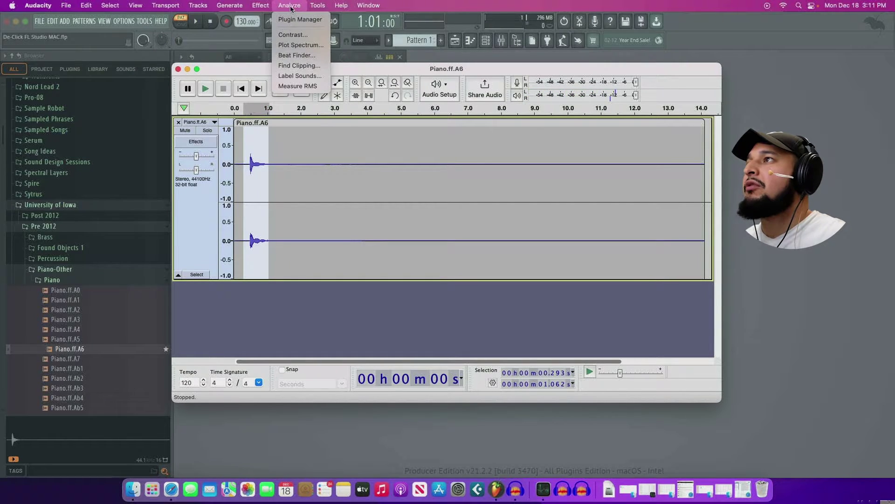
{"action": "mouse_move", "coordinate": [258, 7]}
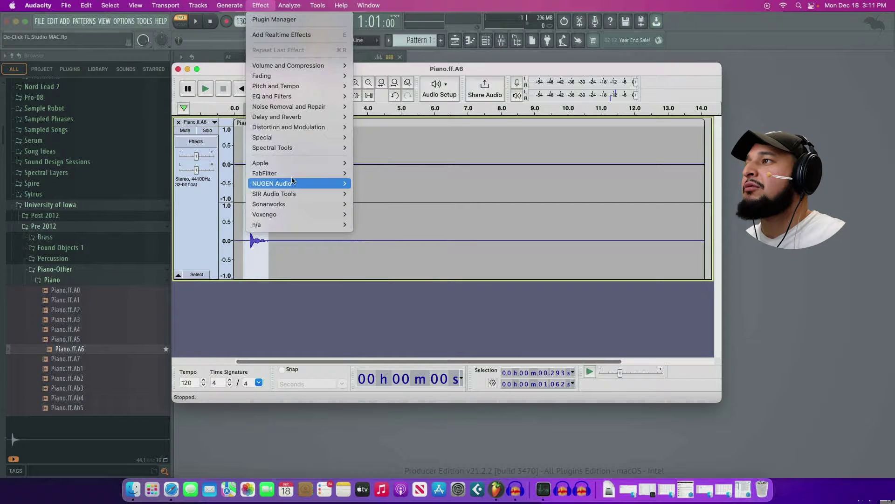
{"action": "mouse_move", "coordinate": [293, 175]}
{"action": "mouse_move", "coordinate": [263, 225]}
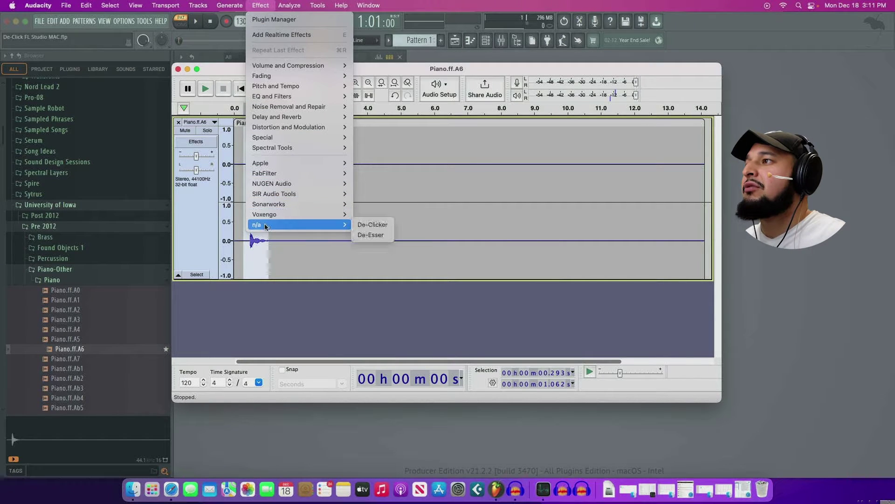
{"action": "left_click", "coordinate": [364, 224]}
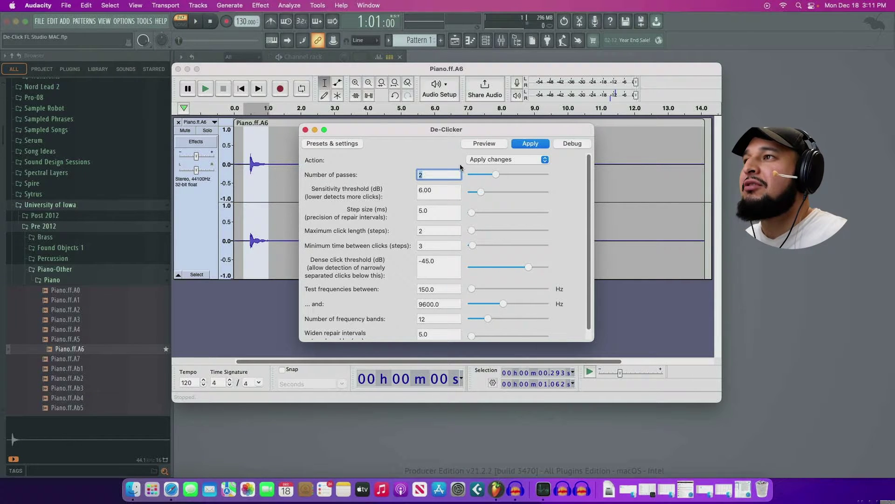
{"action": "left_click", "coordinate": [530, 144]}
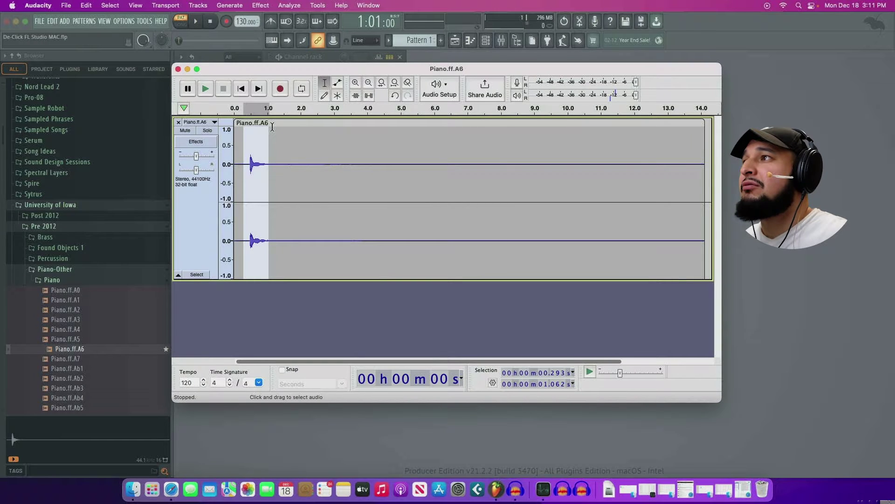
{"action": "key", "text": "space"}
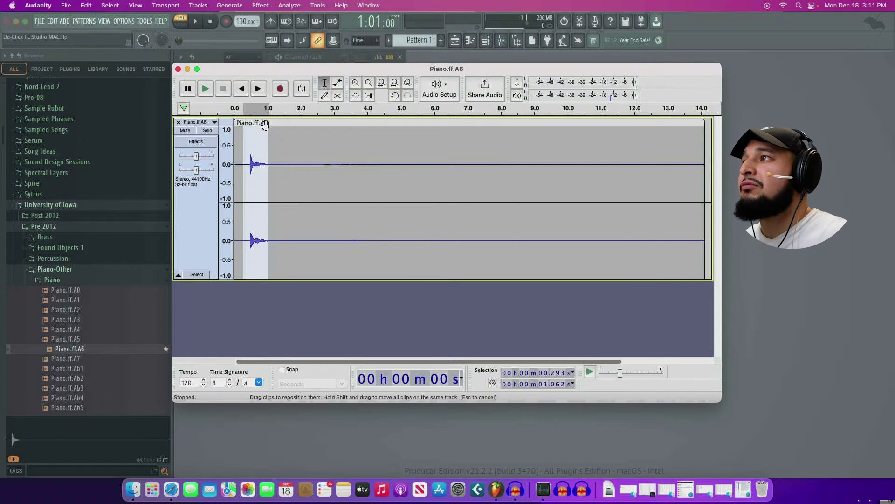
{"action": "left_click", "coordinate": [305, 190]}
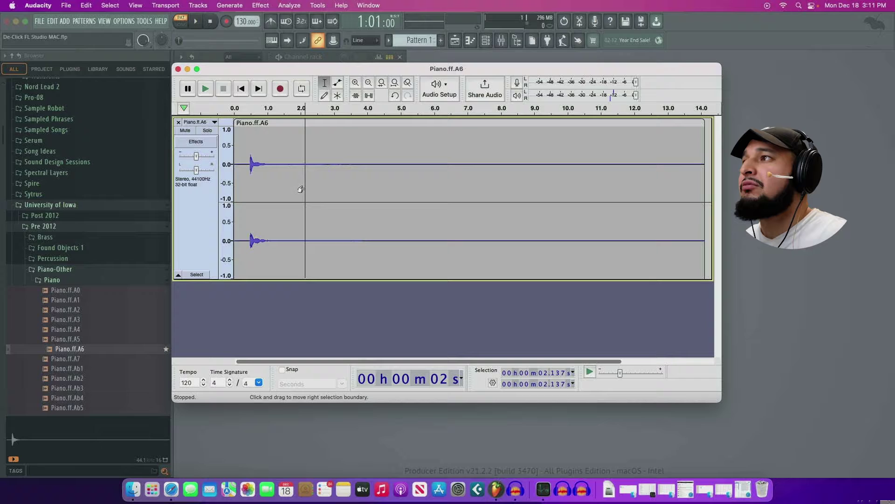
{"action": "left_click", "coordinate": [247, 174]}
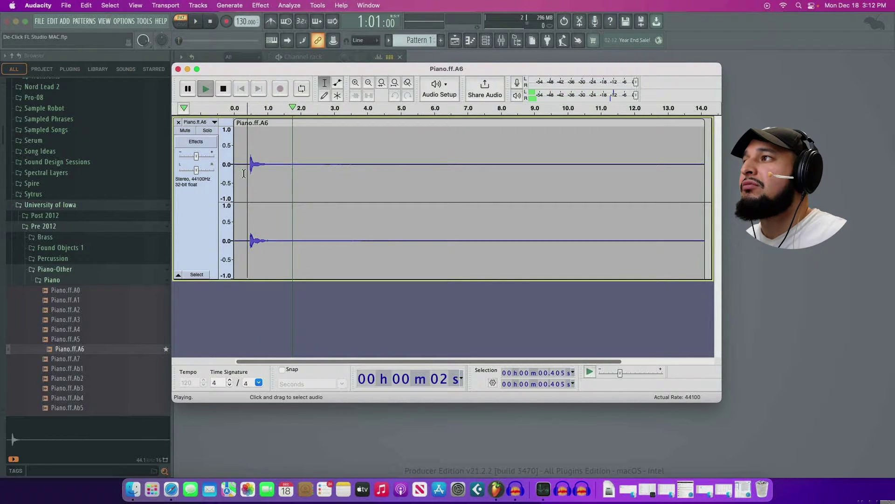
{"action": "key", "text": "space"}
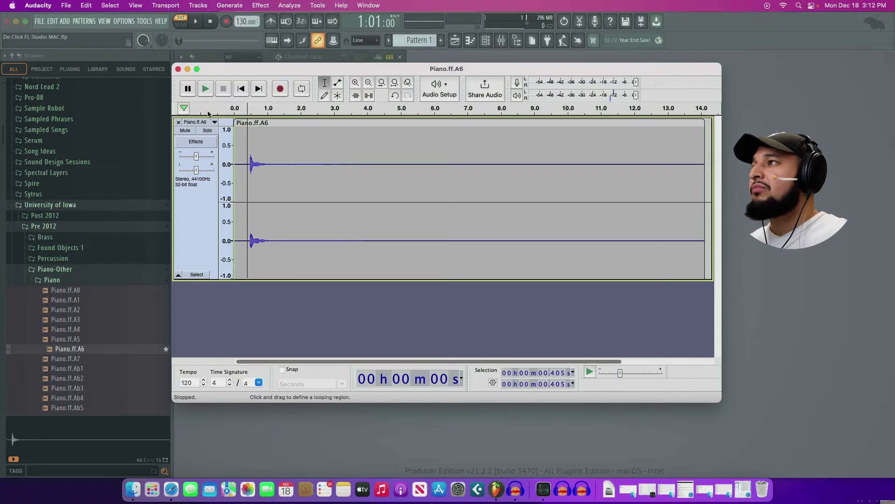
Export the audio to the Desktop as WAV named 'Piano.ff.A6. DECLICKED'.
{"action": "left_click", "coordinate": [66, 5]}
{"action": "mouse_move", "coordinate": [79, 41]}
{"action": "mouse_move", "coordinate": [84, 70]}
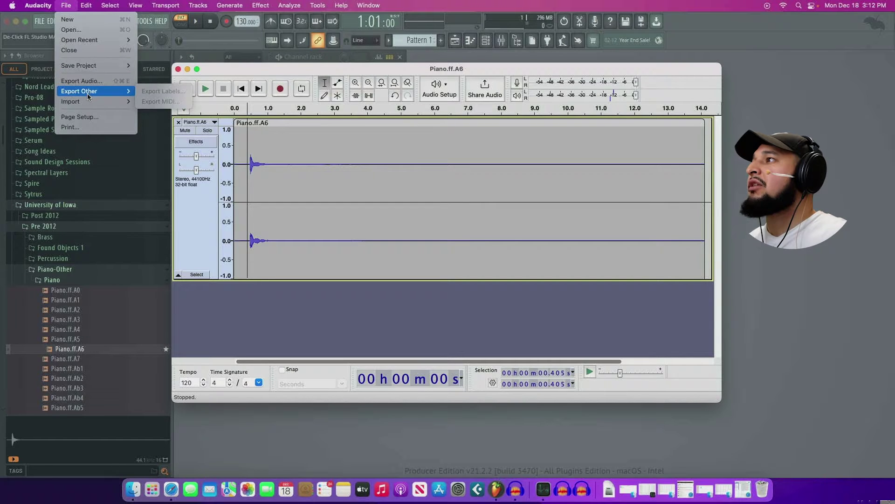
{"action": "mouse_move", "coordinate": [88, 102]}
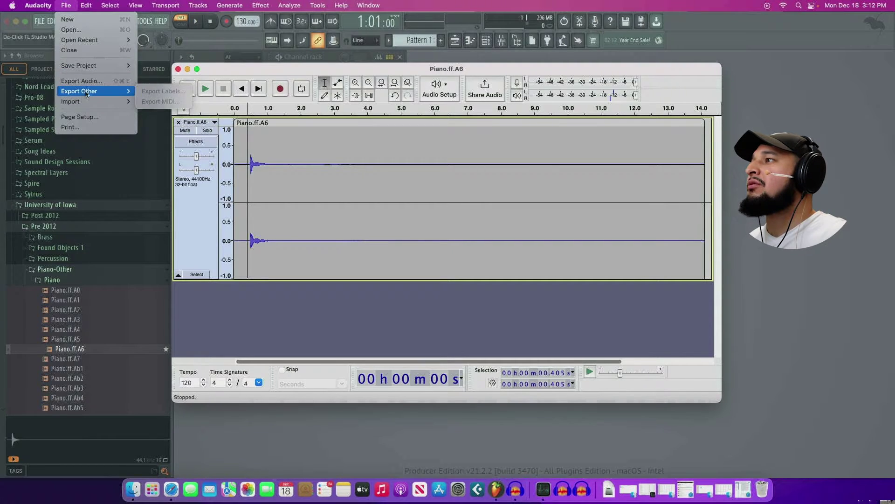
{"action": "left_click", "coordinate": [90, 86]}
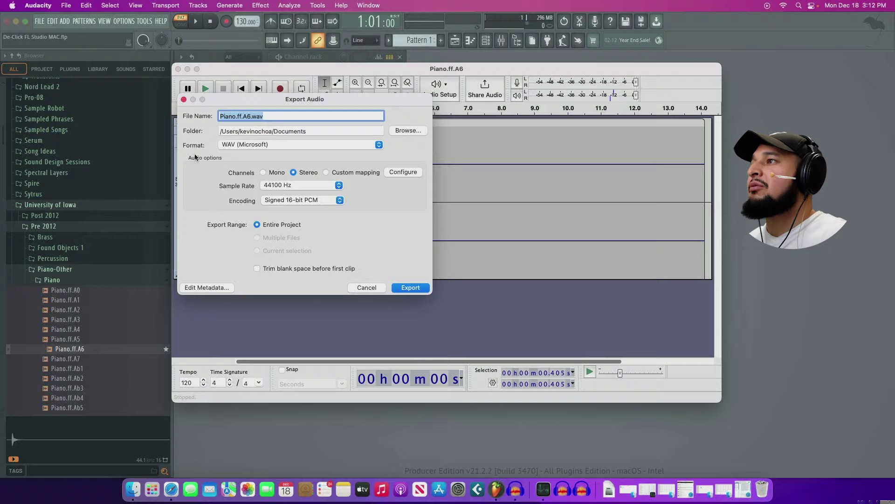
{"action": "left_click", "coordinate": [396, 131]}
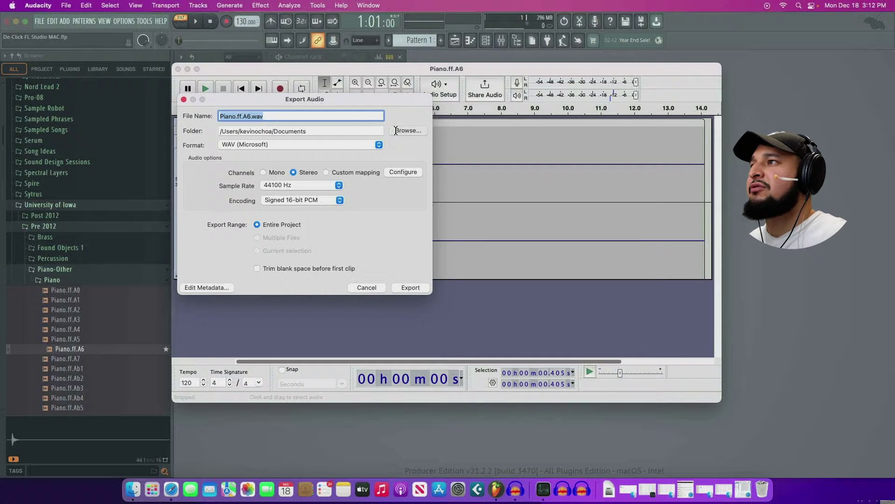
{"action": "left_click", "coordinate": [290, 120]}
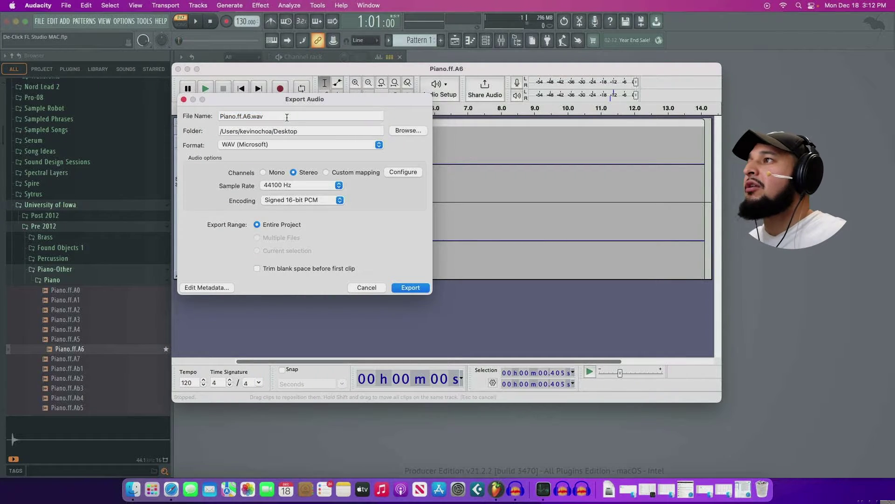
{"action": "key", "text": "BackSpace"}
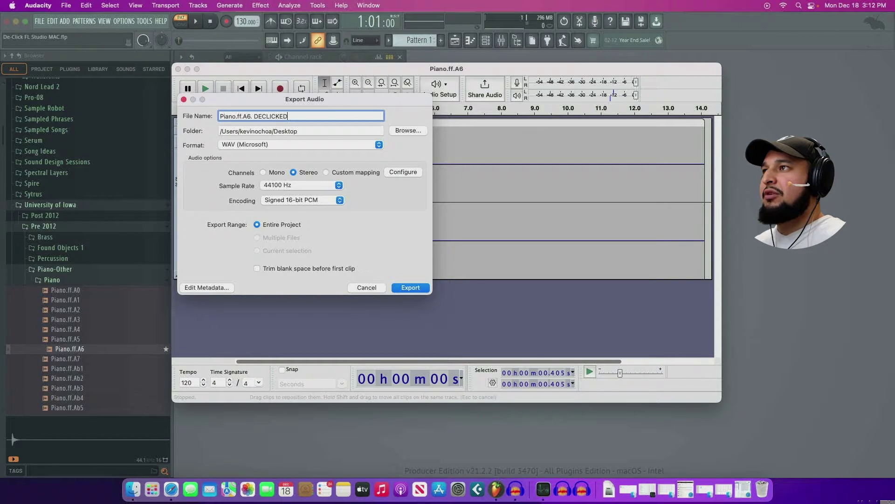
{"action": "key", "text": "Return"}
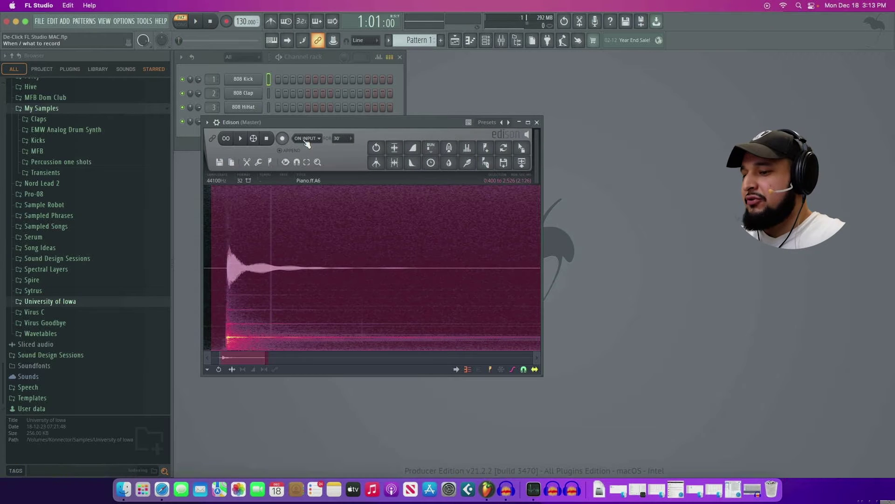
Collapse the browser folders and load the Piano.ff.A6 file from the Desktop into Edison.
{"action": "left_click", "coordinate": [43, 108]}
{"action": "scroll", "coordinate": [60, 160], "scroll_direction": "up", "scroll_amount": 6}
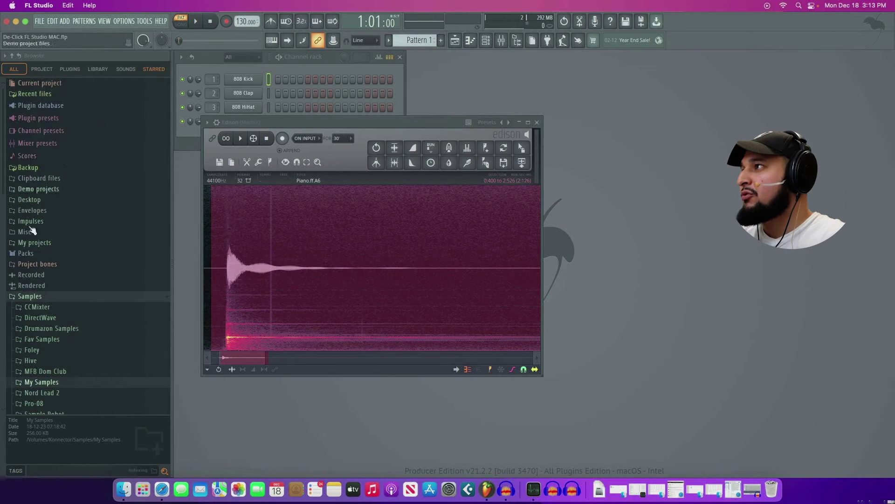
{"action": "left_click", "coordinate": [28, 298]}
{"action": "left_click", "coordinate": [28, 299]}
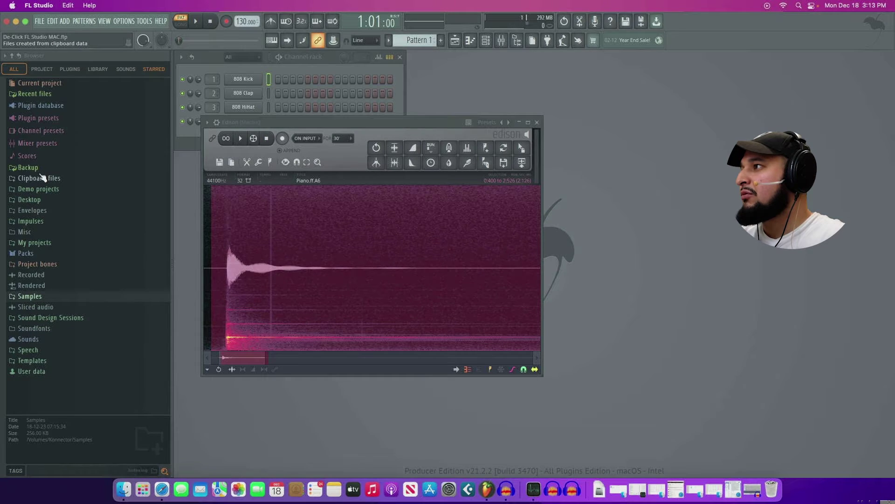
{"action": "left_click", "coordinate": [42, 199]}
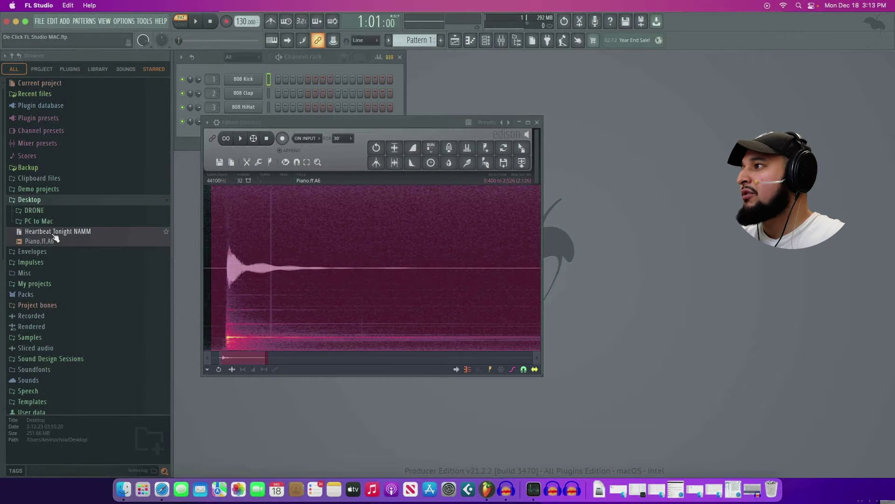
{"action": "left_click_drag", "start_coordinate": [47, 243], "coordinate": [299, 234]}
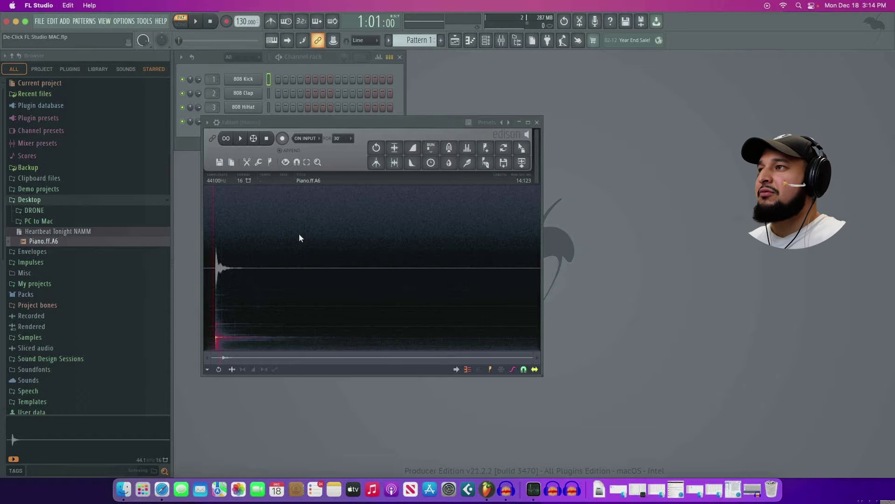
Select 0–3.5 s of the sample in Edison, play and stop it, then clear the selection.
{"action": "left_click_drag", "start_coordinate": [215, 262], "coordinate": [287, 276]}
{"action": "key", "text": "space"}
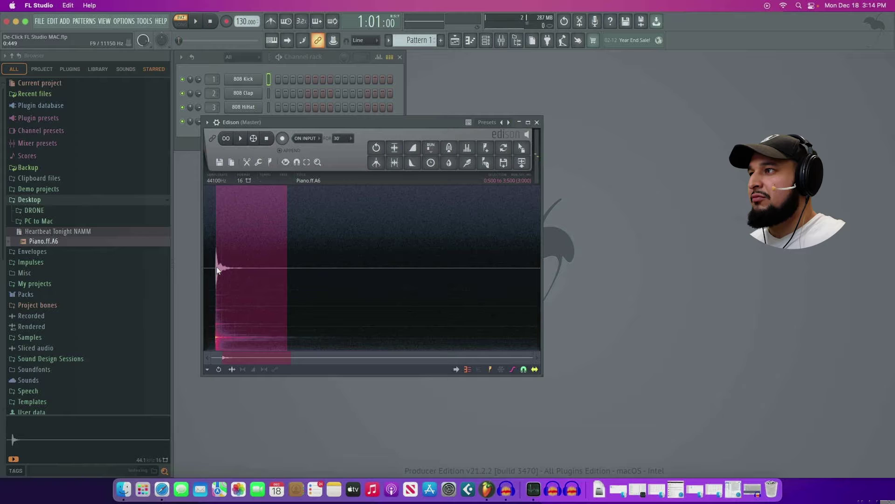
{"action": "left_click_drag", "start_coordinate": [216, 267], "coordinate": [191, 270]}
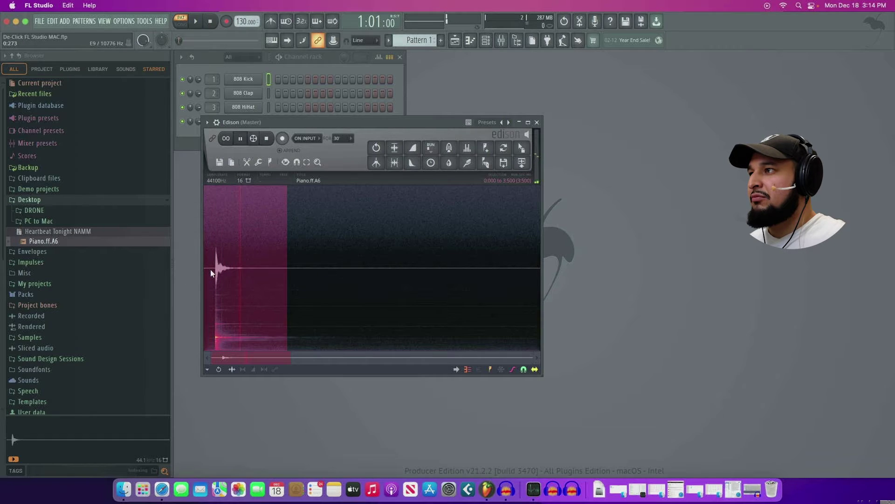
{"action": "key", "text": "space"}
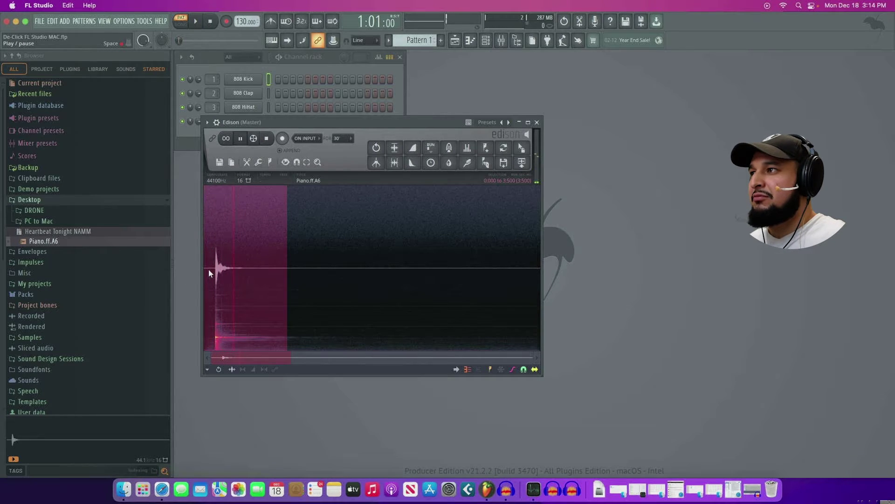
{"action": "key", "text": "space"}
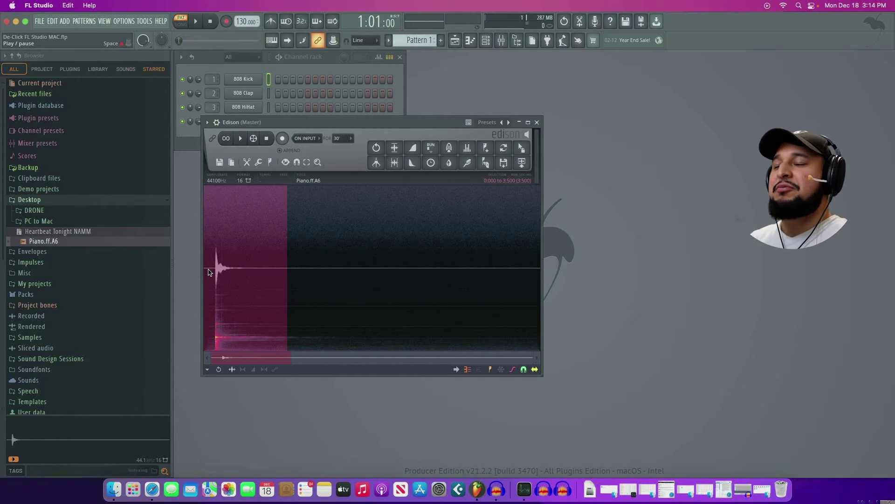
{"action": "left_click", "coordinate": [208, 273]}
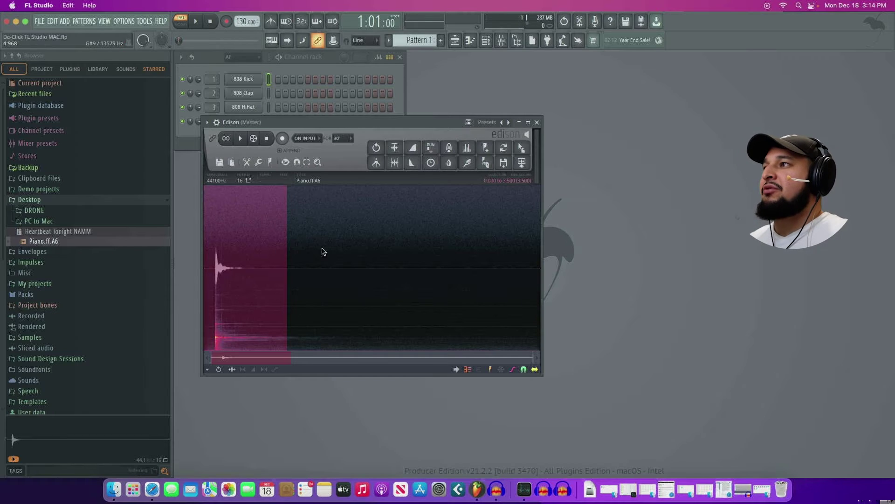
Open FL Studio's General settings and reach the File tab.
{"action": "left_click", "coordinate": [120, 19]}
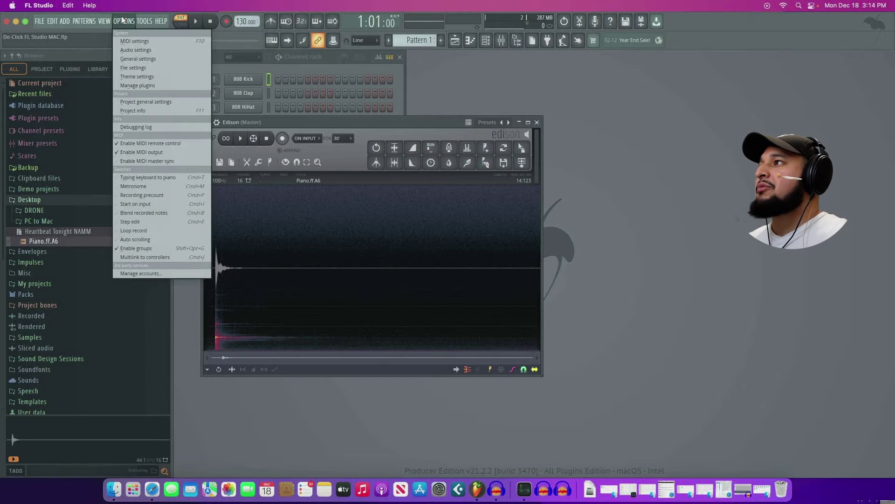
{"action": "left_click", "coordinate": [138, 48]}
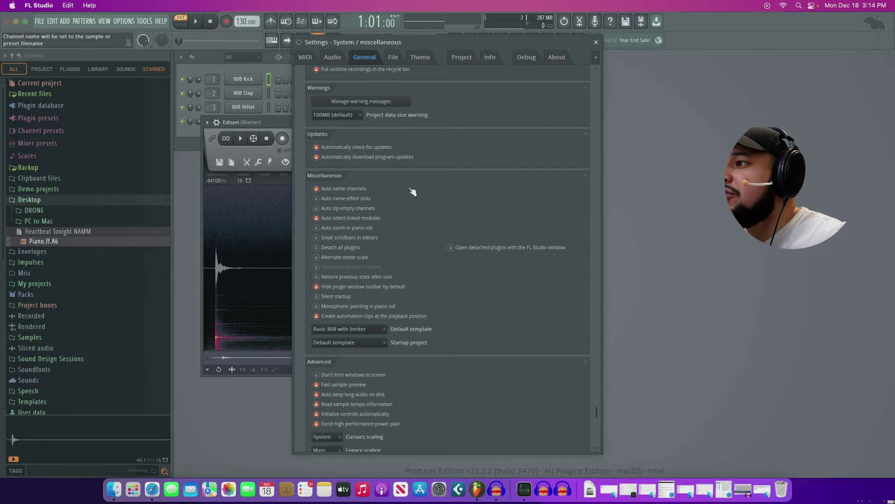
{"action": "scroll", "coordinate": [413, 191], "scroll_direction": "up", "scroll_amount": 5}
{"action": "left_click", "coordinate": [305, 57]}
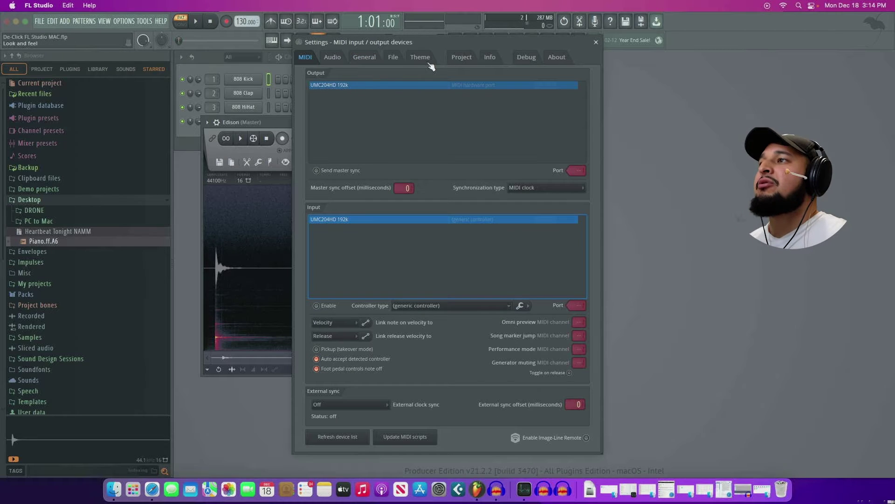
{"action": "left_click", "coordinate": [596, 43]}
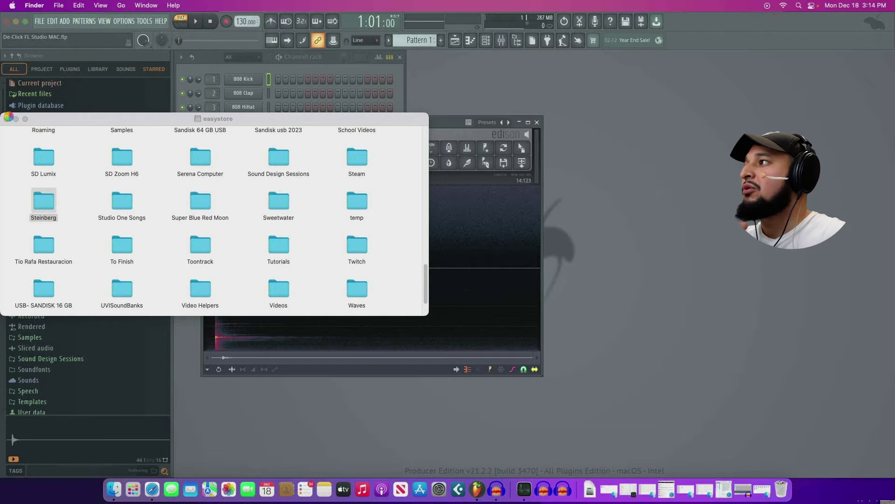
{"action": "left_click", "coordinate": [448, 126]}
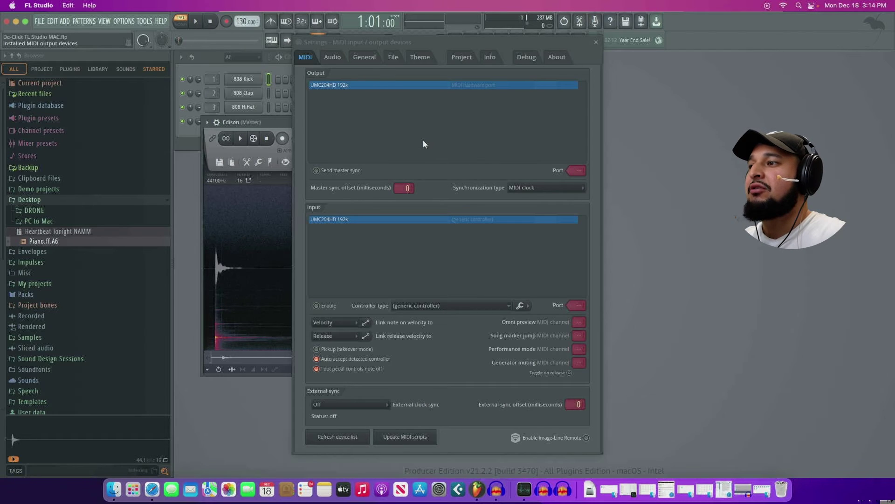
{"action": "left_click", "coordinate": [460, 57]}
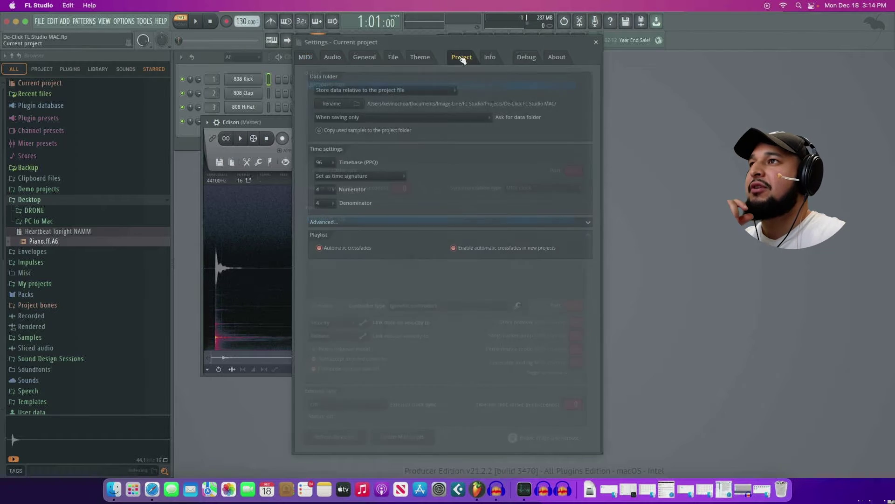
{"action": "left_click", "coordinate": [420, 57]}
{"action": "left_click", "coordinate": [394, 58]}
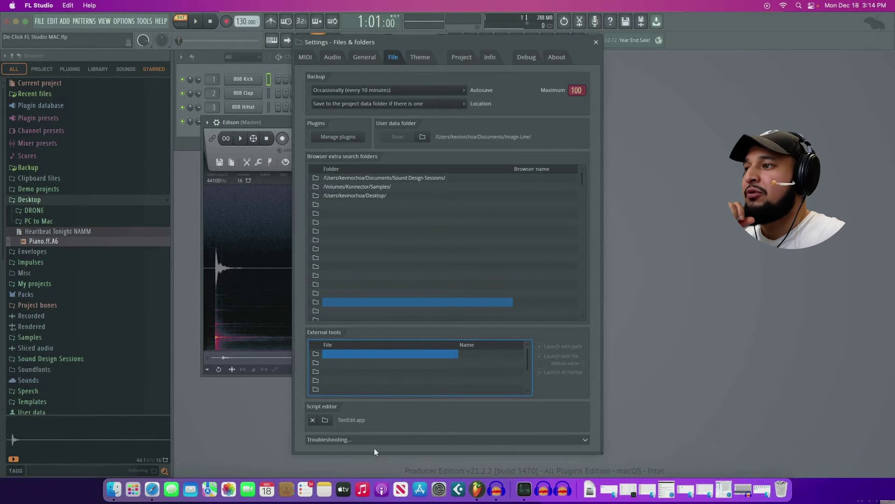
Add Audacity.app as an external tool with Launch with file enabled, then close Settings.
{"action": "left_click", "coordinate": [345, 354]}
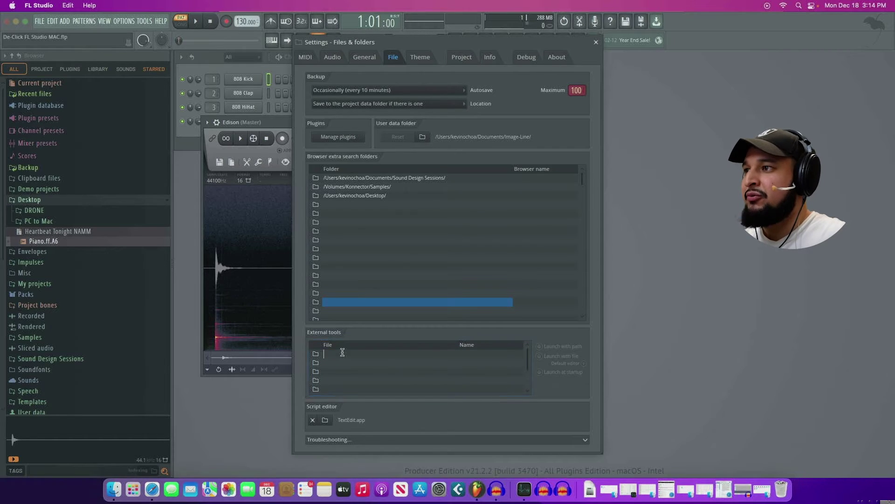
{"action": "left_click", "coordinate": [317, 354]}
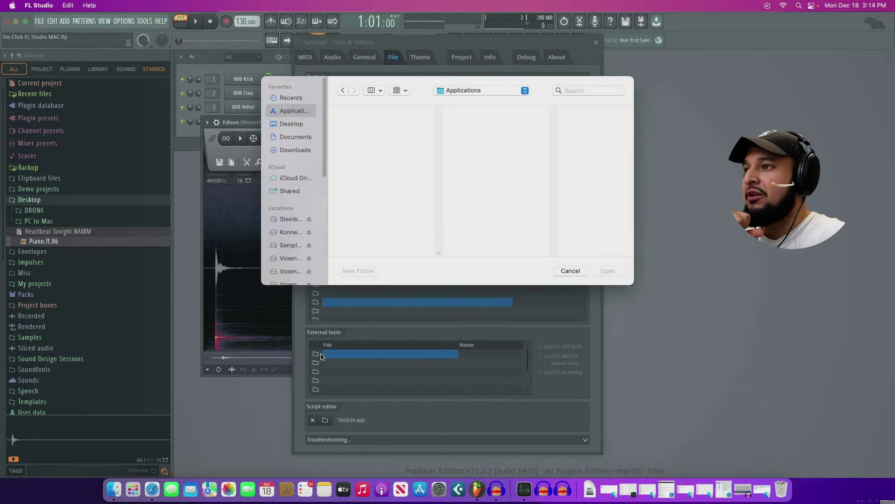
{"action": "left_click", "coordinate": [360, 135]}
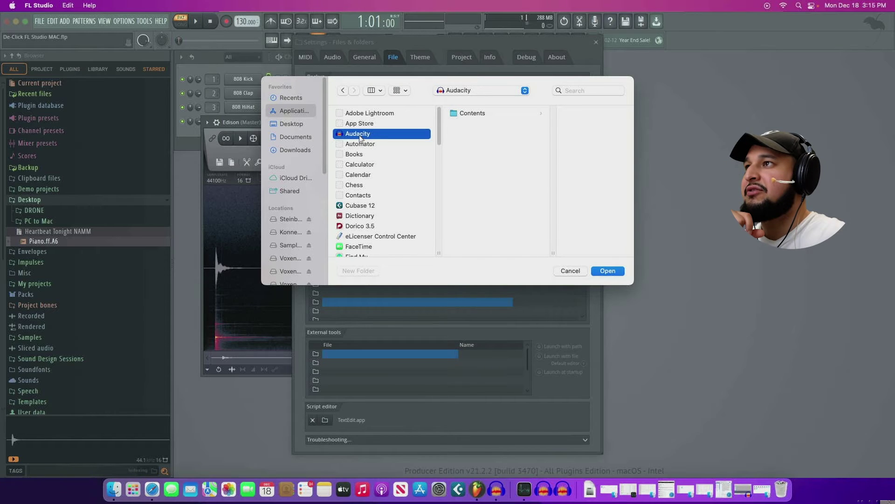
{"action": "left_click", "coordinate": [607, 273]}
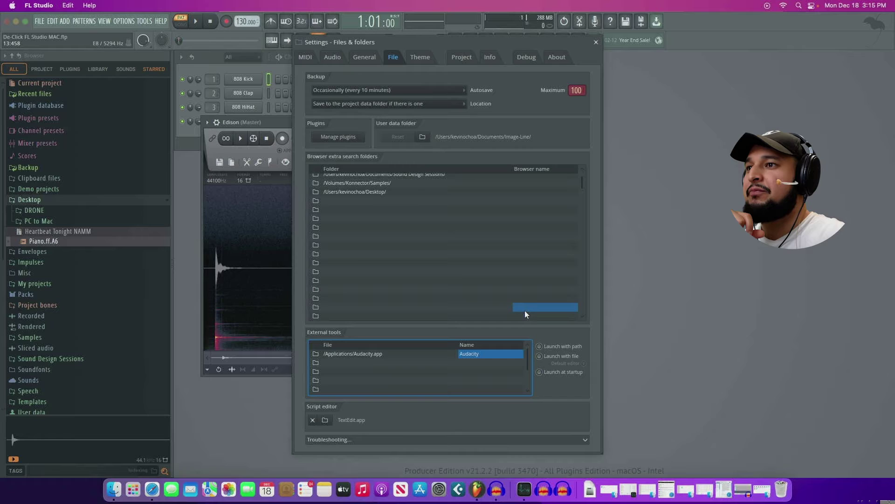
{"action": "left_click", "coordinate": [525, 310]}
{"action": "left_click", "coordinate": [552, 358]}
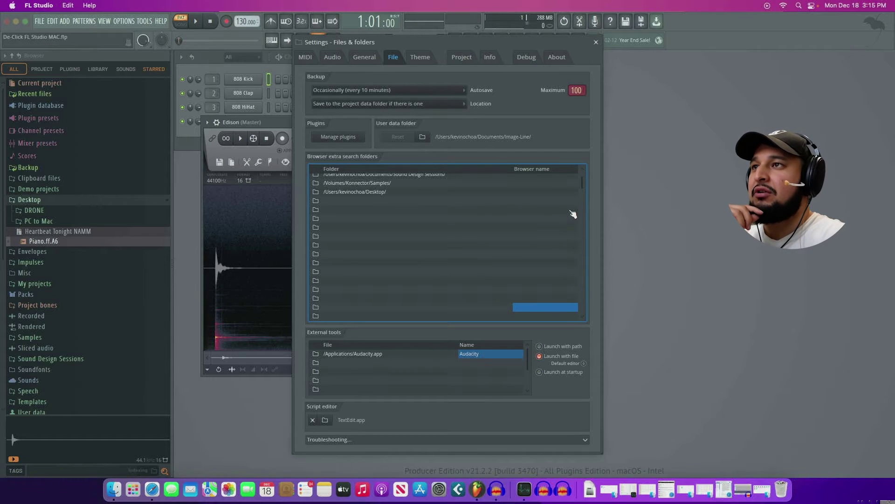
{"action": "left_click", "coordinate": [596, 42]}
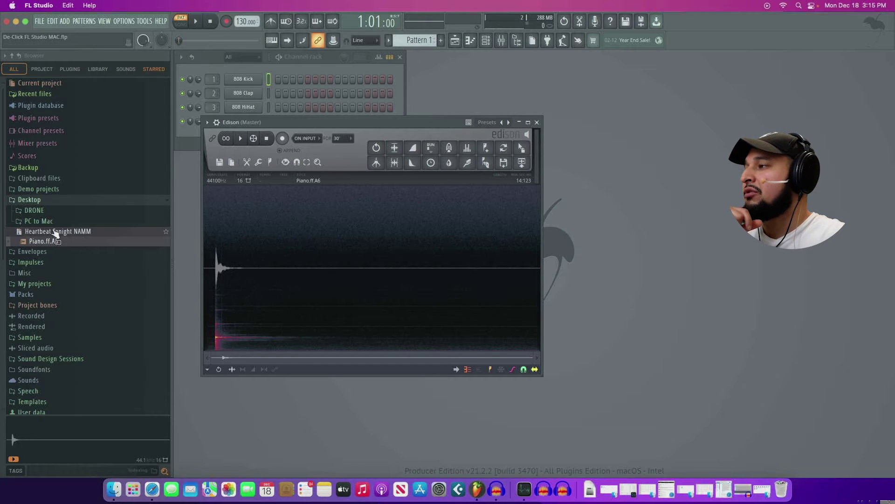
Find Piano.ff.A6 under Samples > University of Iowa piano folder and send it to Audacity via External tools.
{"action": "left_click", "coordinate": [43, 337]}
{"action": "scroll", "coordinate": [45, 342], "scroll_direction": "down", "scroll_amount": 5}
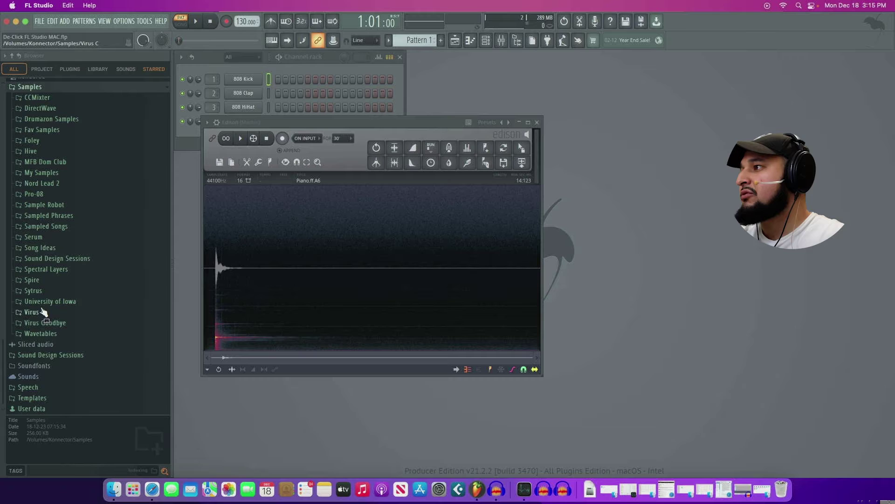
{"action": "left_click", "coordinate": [46, 301]}
{"action": "scroll", "coordinate": [44, 355], "scroll_direction": "down", "scroll_amount": 10}
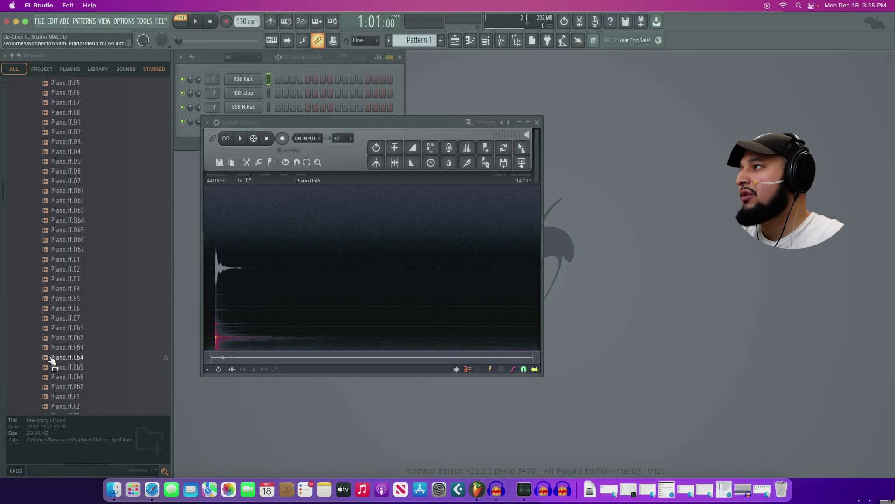
{"action": "scroll", "coordinate": [44, 359], "scroll_direction": "up", "scroll_amount": 12}
{"action": "scroll", "coordinate": [49, 359], "scroll_direction": "down", "scroll_amount": 3}
{"action": "scroll", "coordinate": [52, 360], "scroll_direction": "down", "scroll_amount": 10}
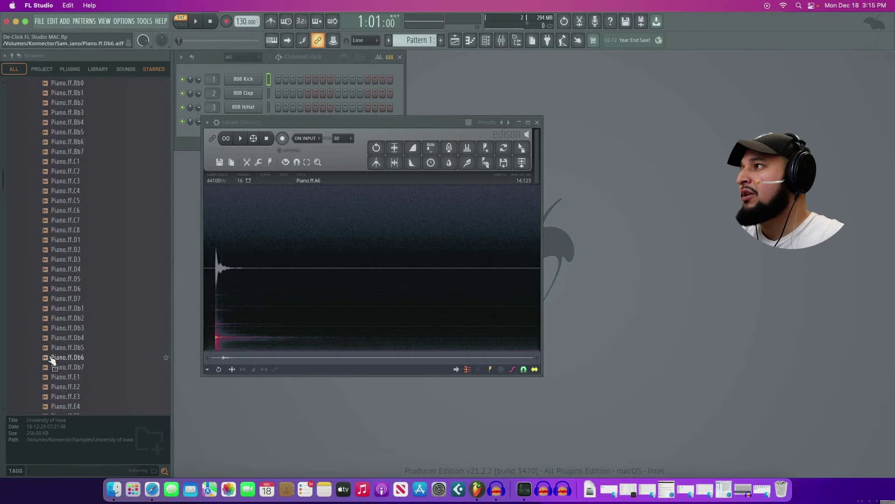
{"action": "scroll", "coordinate": [50, 358], "scroll_direction": "up", "scroll_amount": 10}
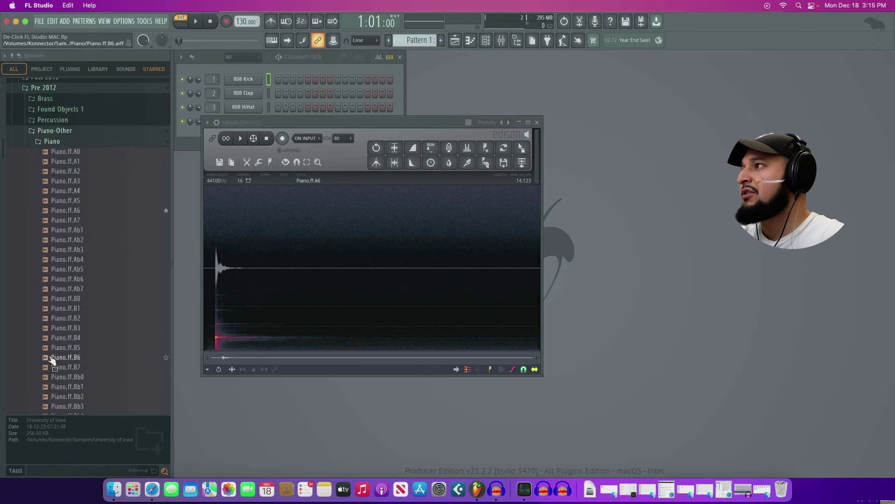
{"action": "left_click", "coordinate": [64, 210]}
{"action": "right_click", "coordinate": [64, 210]}
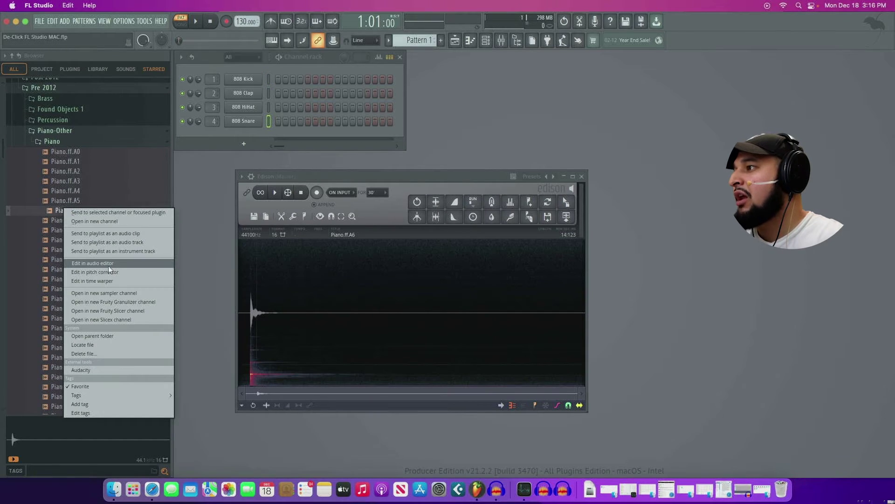
{"action": "left_click", "coordinate": [87, 370]}
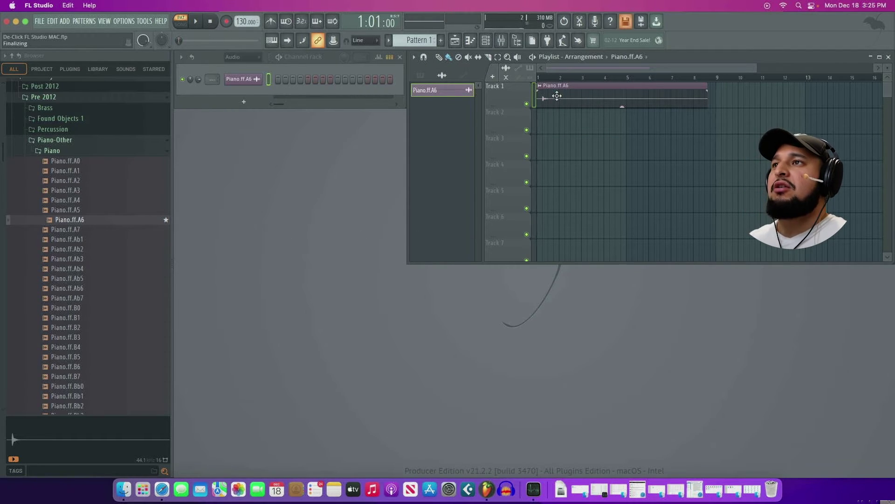
Make the Piano.ff.A6 playlist clip unique, creating the Piano.ff.A6 - Part_1 sample.
{"action": "left_click", "coordinate": [539, 87]}
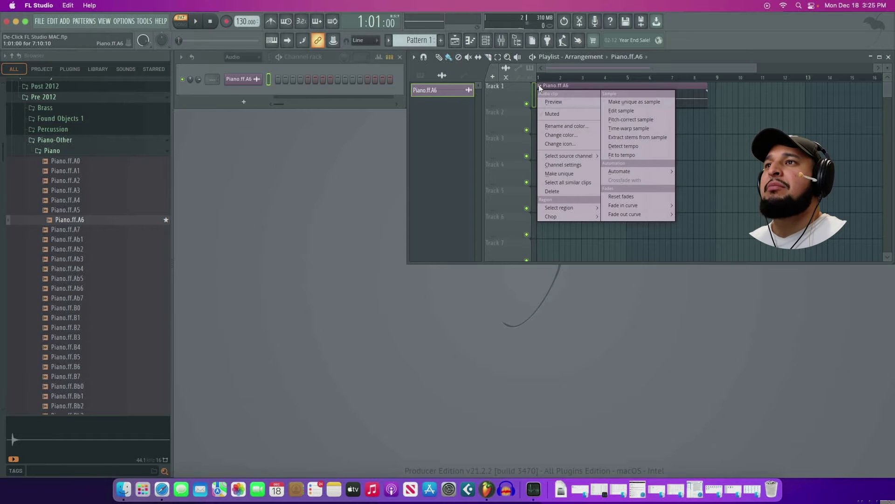
{"action": "left_click", "coordinate": [625, 102]}
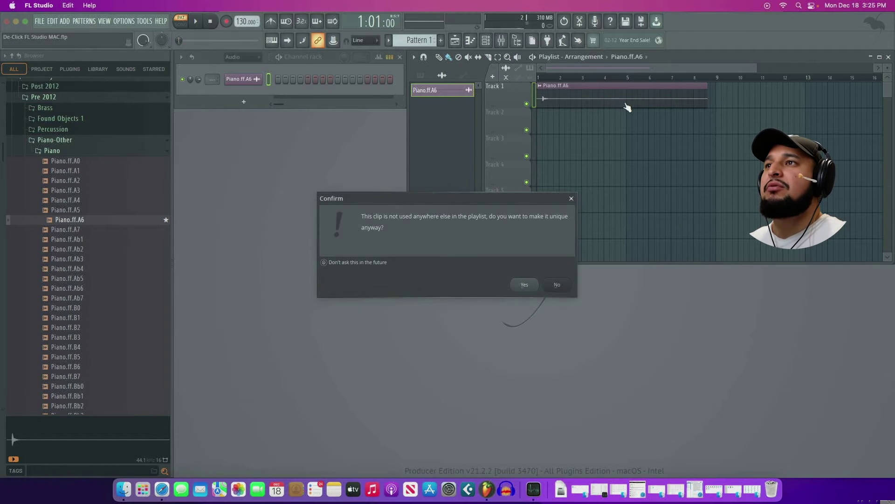
{"action": "key", "text": "Return"}
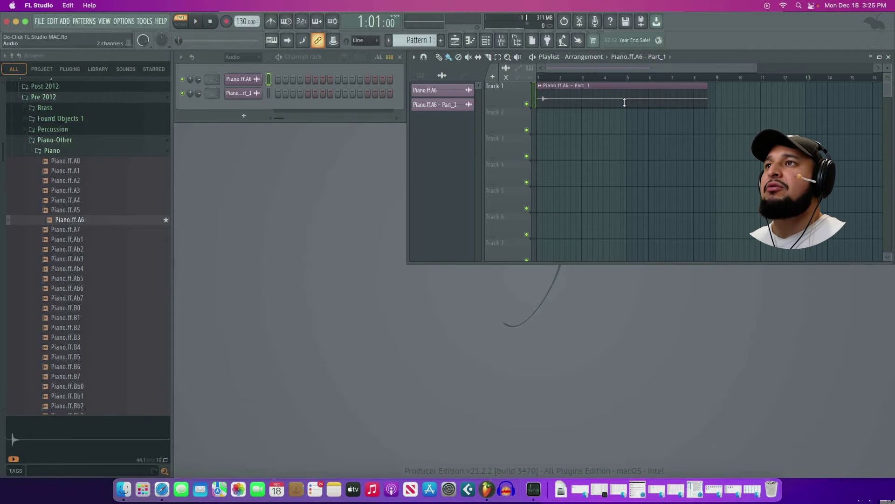
Open the Piano.ff.A6 - Part_1 clip settings and locate its WAV in the project's Samples folder.
{"action": "double_click", "coordinate": [545, 93]}
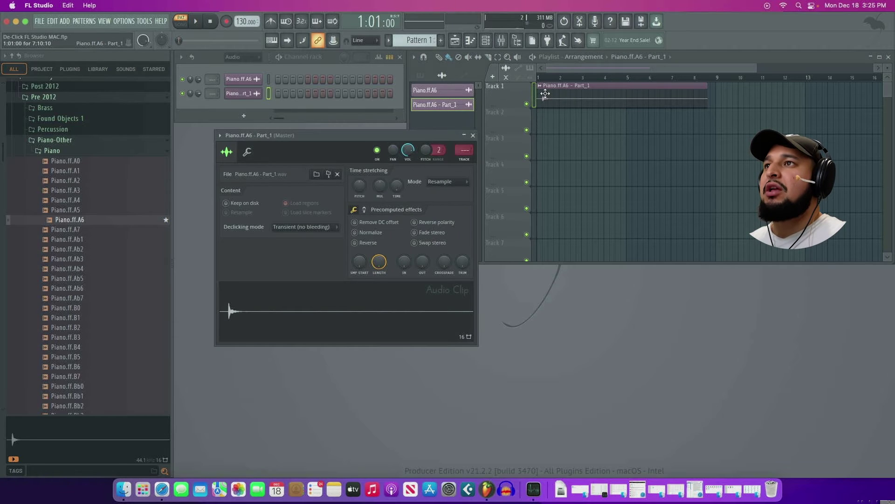
{"action": "left_click", "coordinate": [332, 176]}
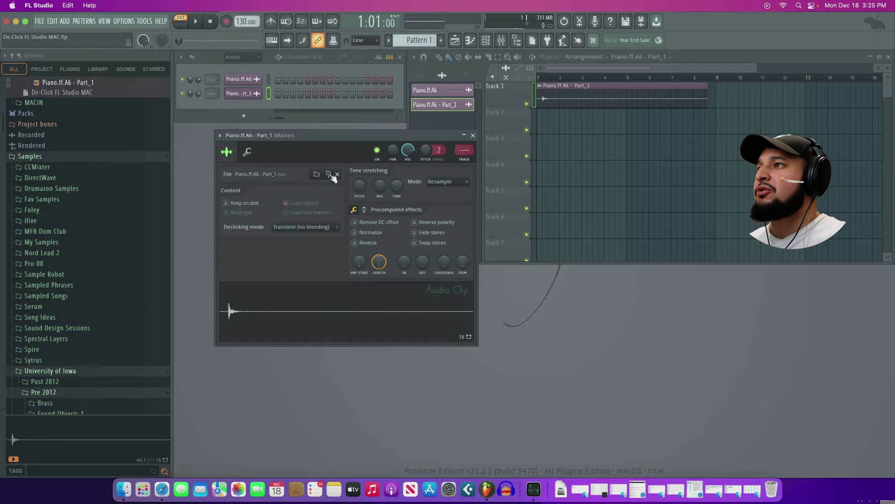
{"action": "scroll", "coordinate": [128, 224], "scroll_direction": "up", "scroll_amount": 6}
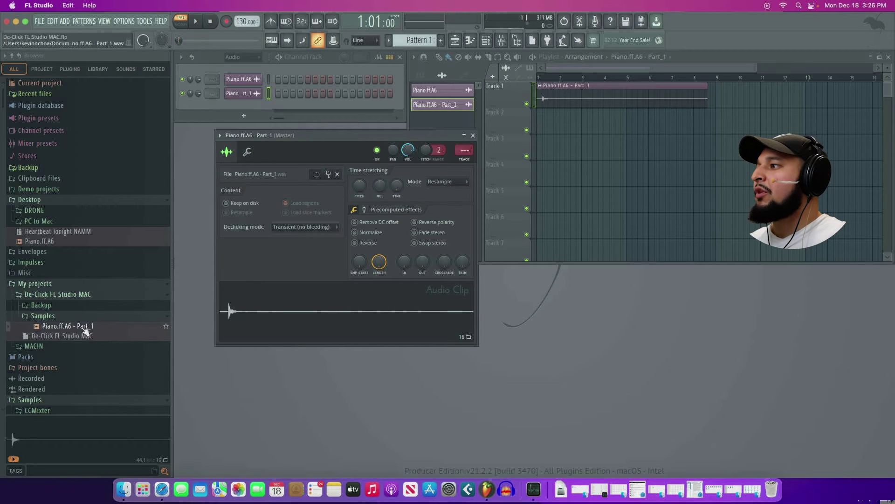
Open Piano.ff.A6 - Part_1 from FL's browser in Audacity and select its first hit (0.38–1.57 s).
{"action": "right_click", "coordinate": [128, 328]}
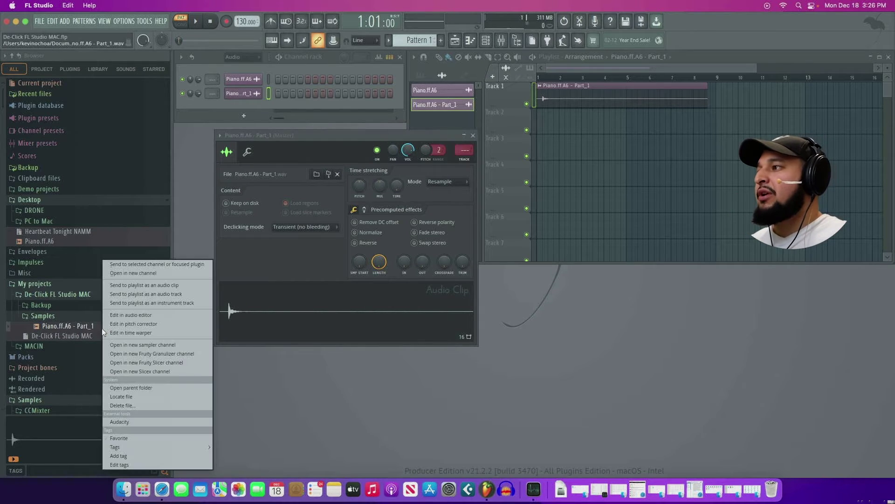
{"action": "left_click", "coordinate": [127, 420]}
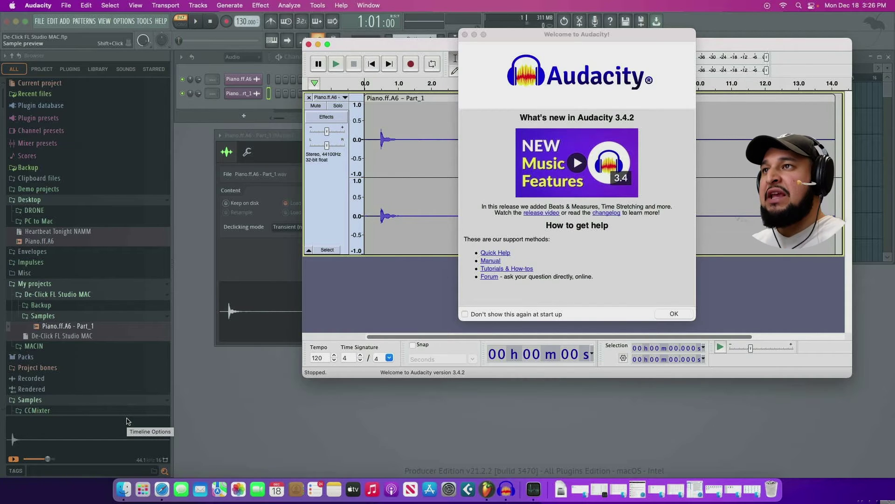
{"action": "left_click", "coordinate": [465, 36]}
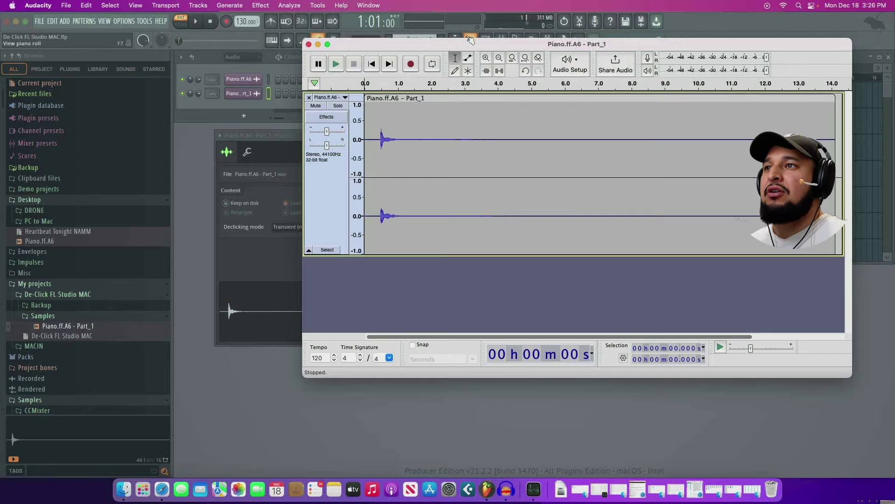
{"action": "left_click_drag", "start_coordinate": [422, 151], "coordinate": [379, 139]}
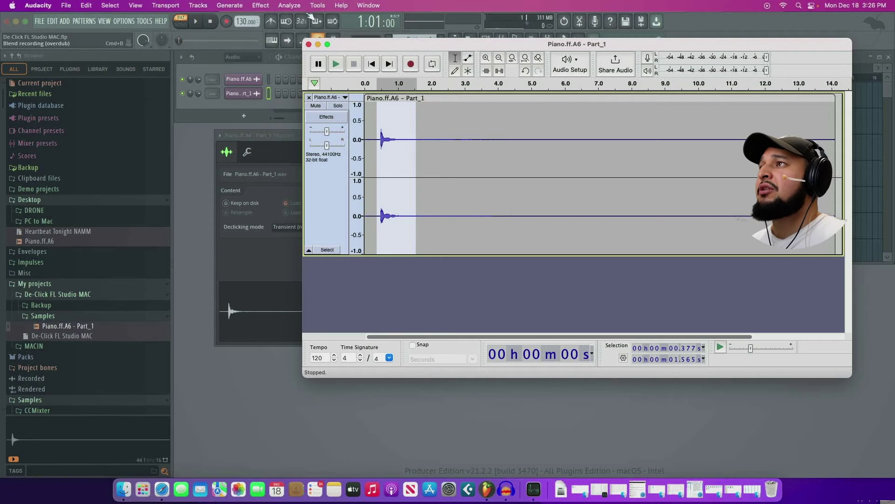
Apply De-Clicker to the selected hit at a 15.90 dB sensitivity threshold and play it back.
{"action": "left_click", "coordinate": [261, 5]}
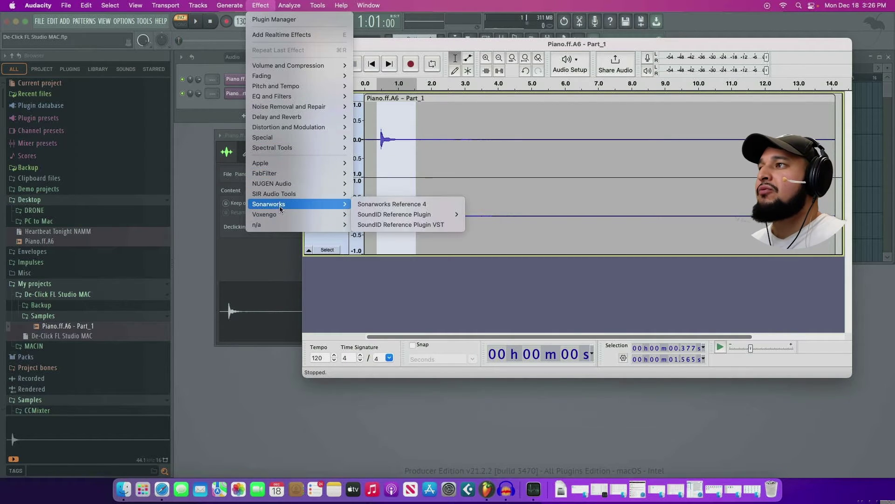
{"action": "mouse_move", "coordinate": [274, 230]}
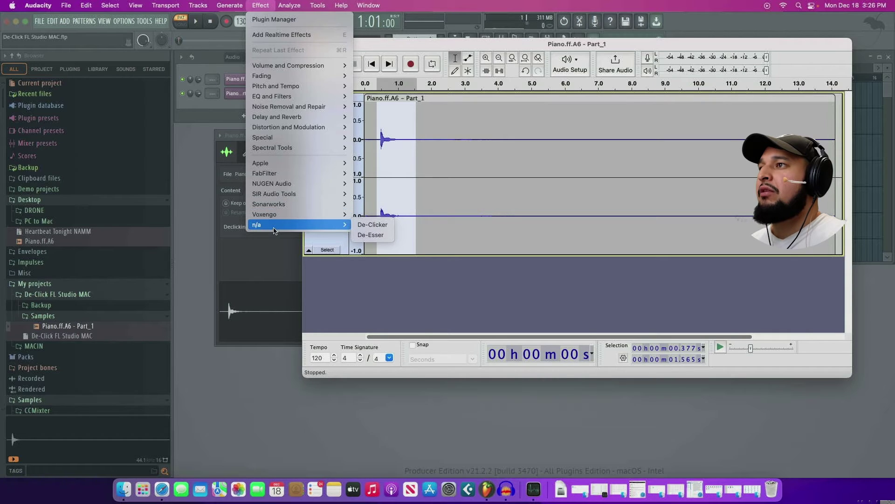
{"action": "left_click", "coordinate": [368, 226]}
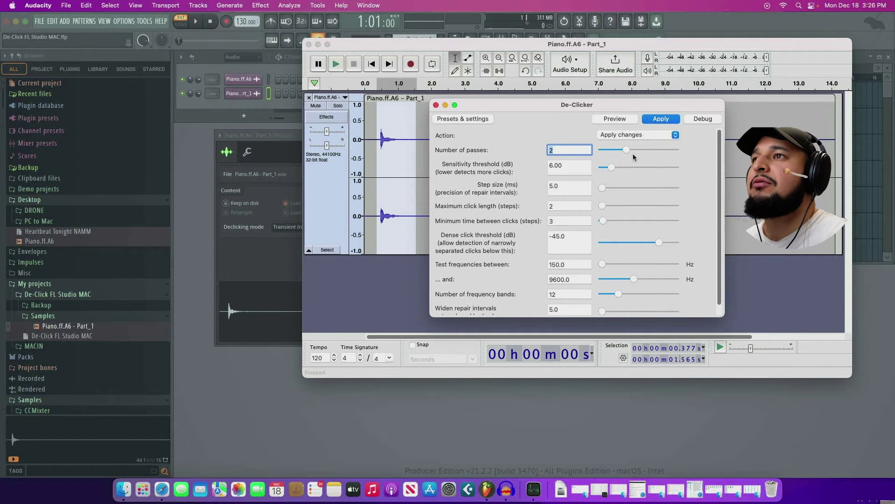
{"action": "left_click_drag", "start_coordinate": [612, 164], "coordinate": [628, 169]}
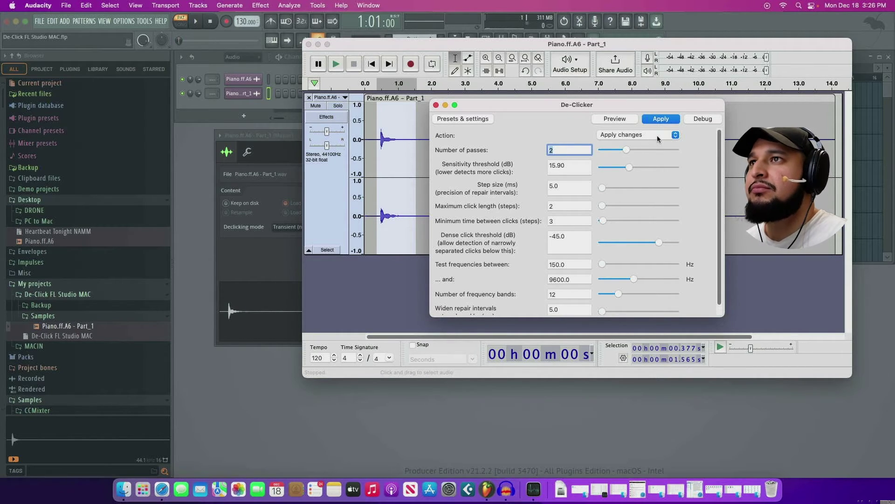
{"action": "left_click", "coordinate": [661, 119]}
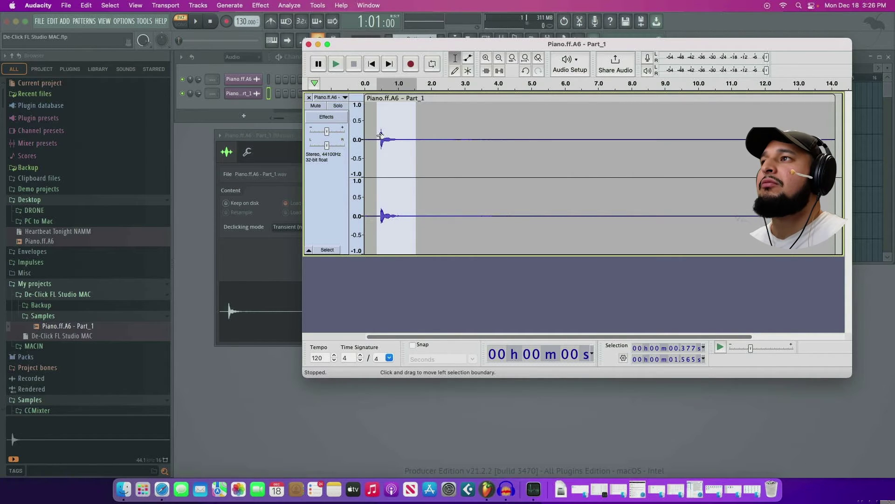
{"action": "key", "text": "space"}
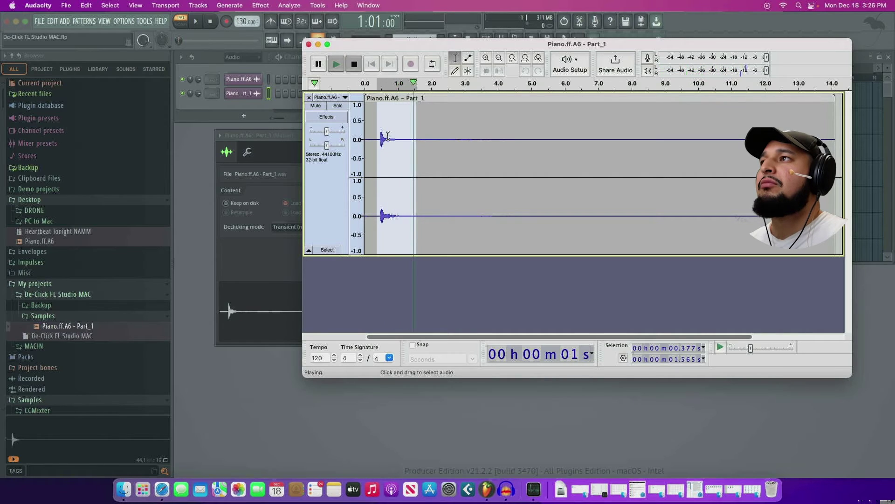
Start an audio export and browse to the De-Click FL Studio MAC project's Samples folder.
{"action": "left_click", "coordinate": [69, 5]}
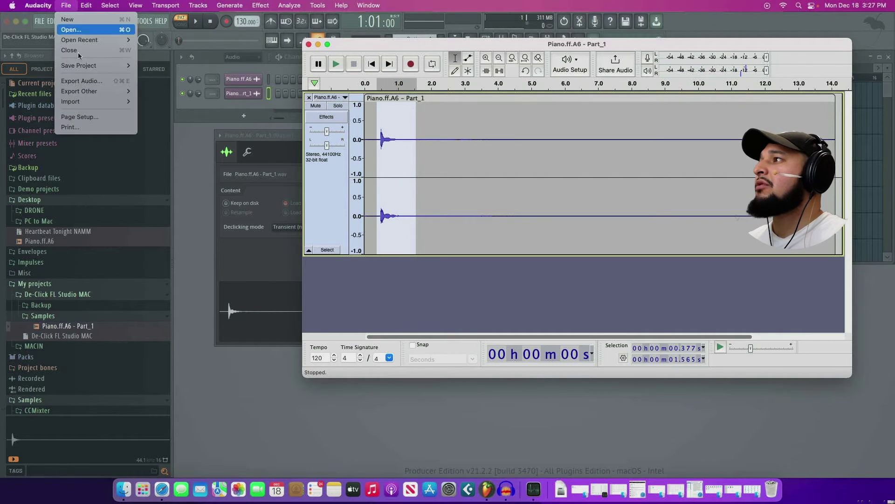
{"action": "left_click", "coordinate": [81, 81]}
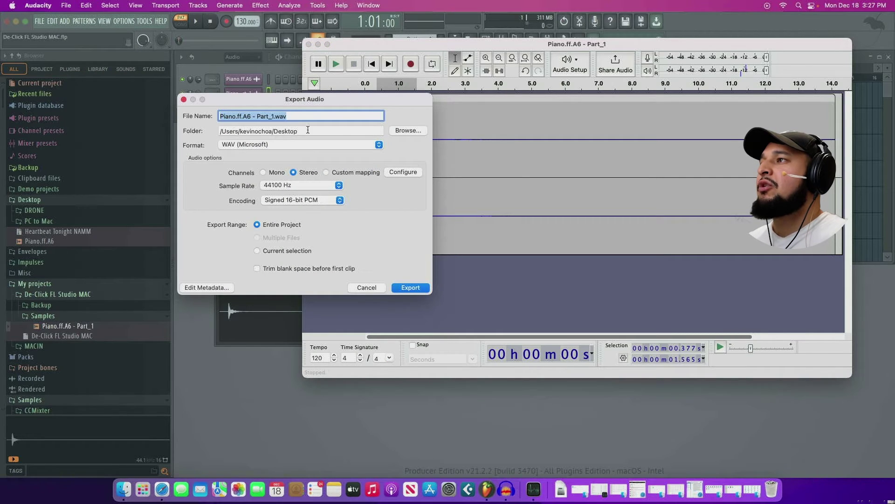
{"action": "left_click", "coordinate": [399, 134]}
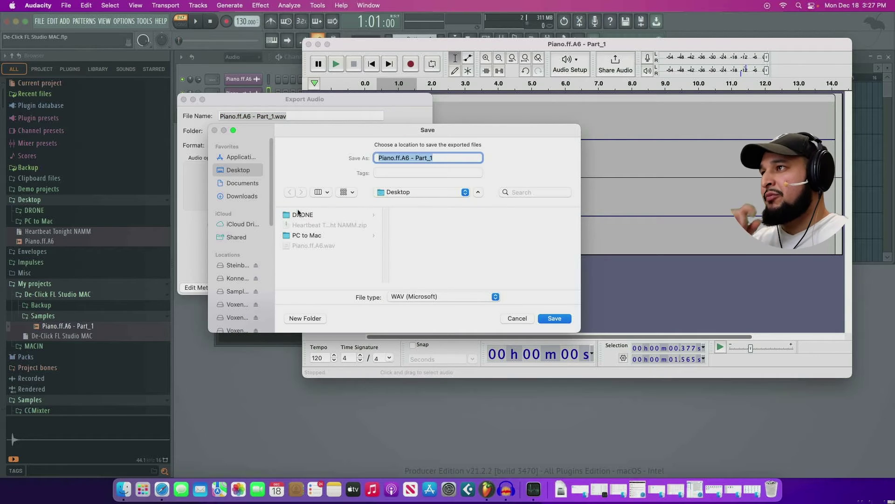
{"action": "left_click", "coordinate": [247, 161]}
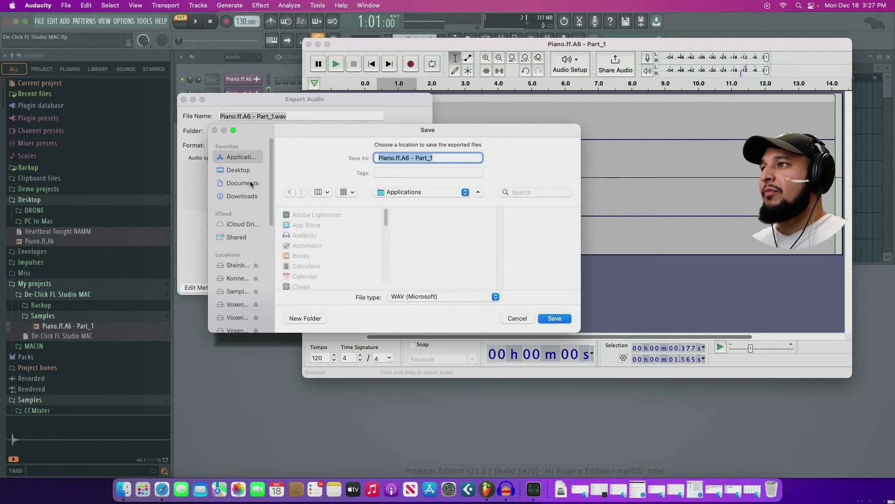
{"action": "left_click", "coordinate": [243, 171]}
{"action": "left_click", "coordinate": [243, 182]}
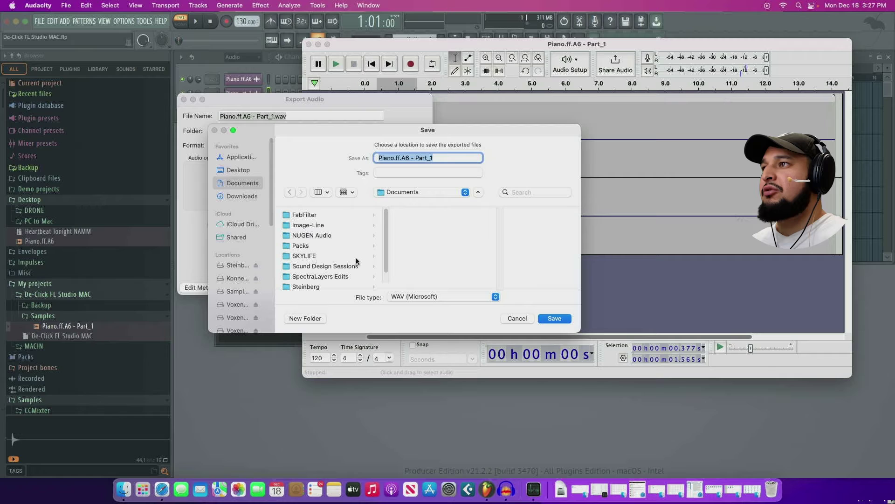
{"action": "left_click", "coordinate": [315, 225]}
{"action": "left_click", "coordinate": [433, 237]}
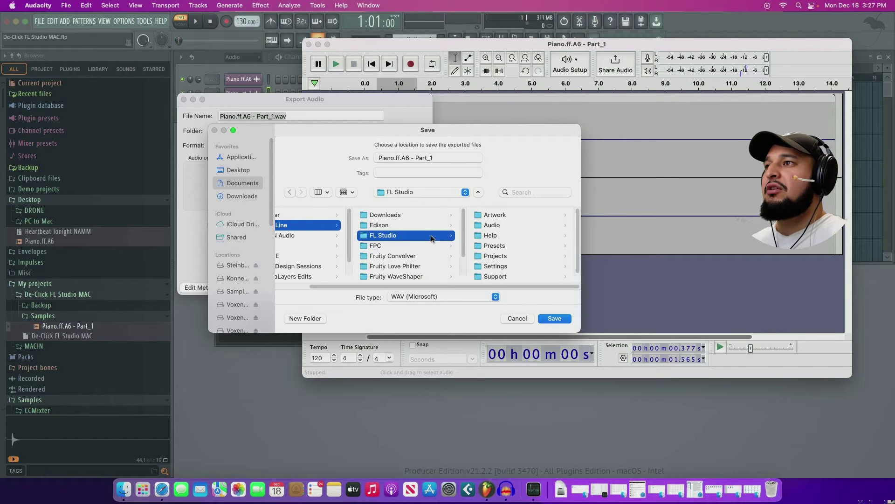
{"action": "left_click", "coordinate": [498, 255]}
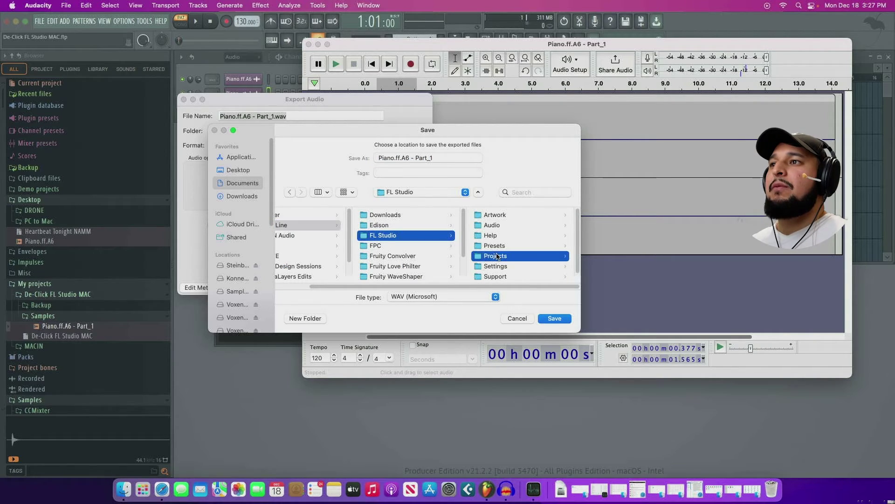
{"action": "left_click", "coordinate": [503, 228]}
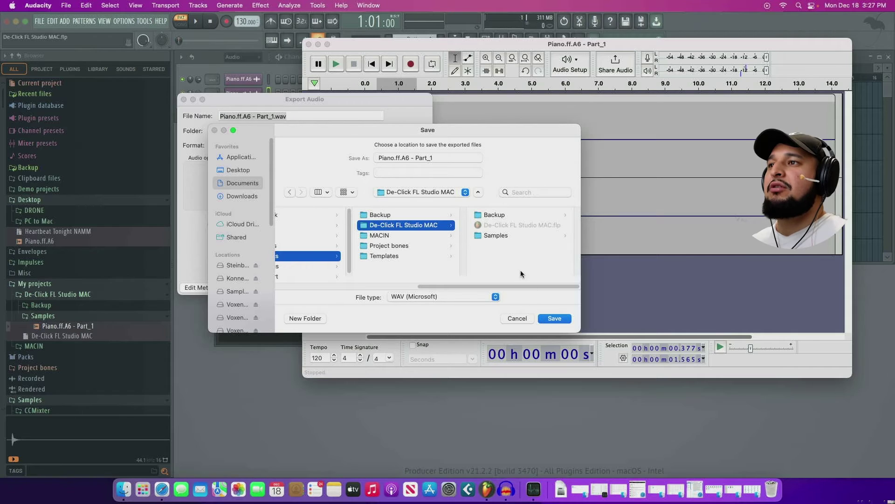
{"action": "left_click", "coordinate": [507, 235]}
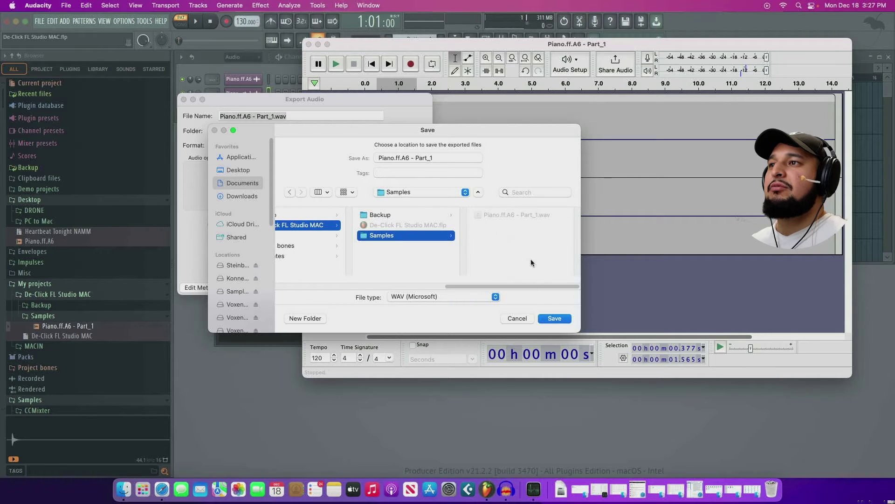
Export the WAV as Piano.ff.A6 - Part_1.wav, overwriting the existing file.
{"action": "left_click", "coordinate": [556, 319]}
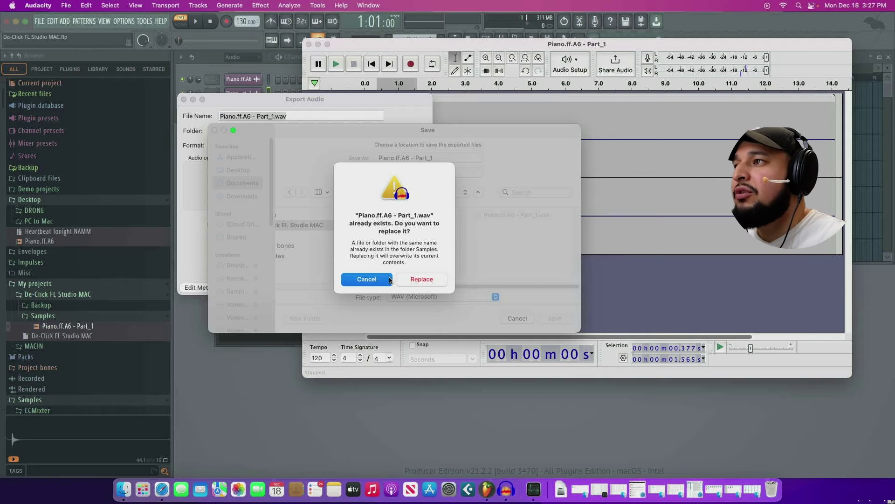
{"action": "left_click", "coordinate": [429, 283]}
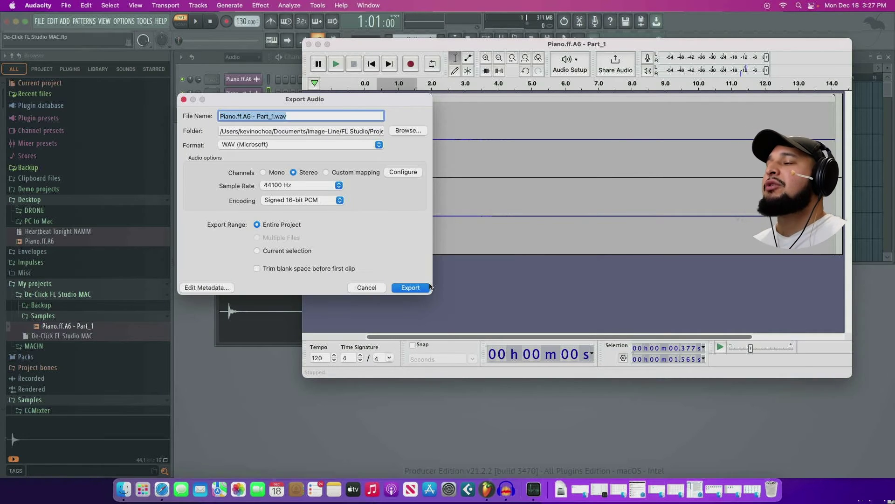
{"action": "left_click", "coordinate": [424, 289]}
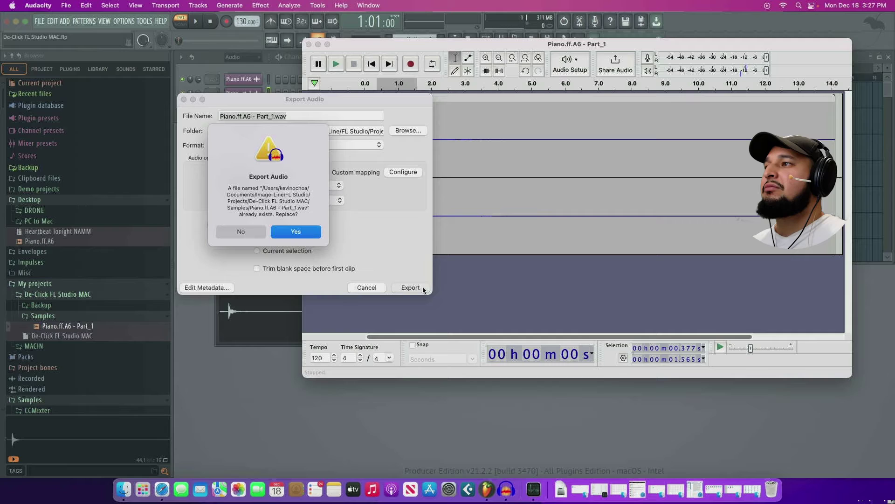
{"action": "left_click", "coordinate": [308, 232]}
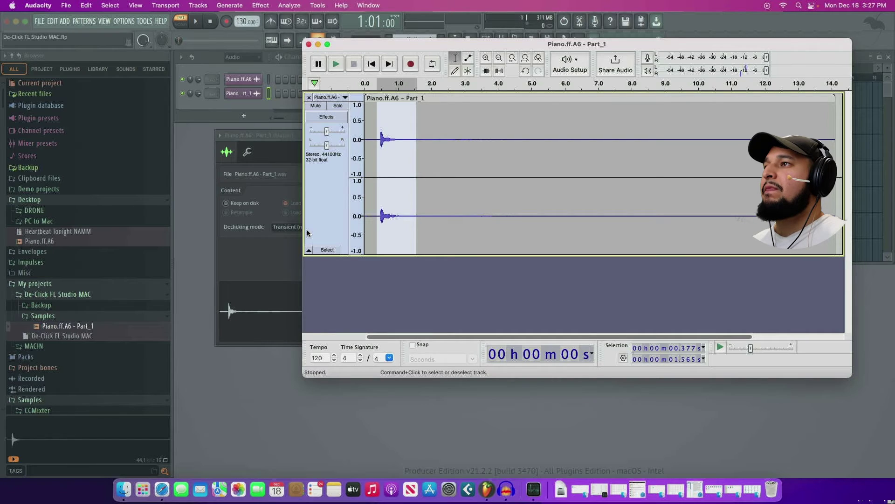
Back in FL Studio, save the De-Click FL Studio MAC project and reload it from recent projects.
{"action": "left_click", "coordinate": [234, 238]}
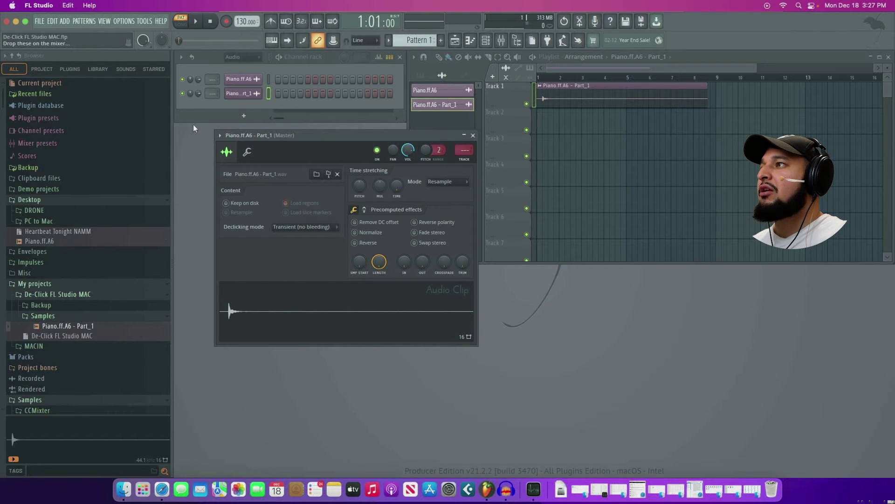
{"action": "left_click", "coordinate": [46, 5]}
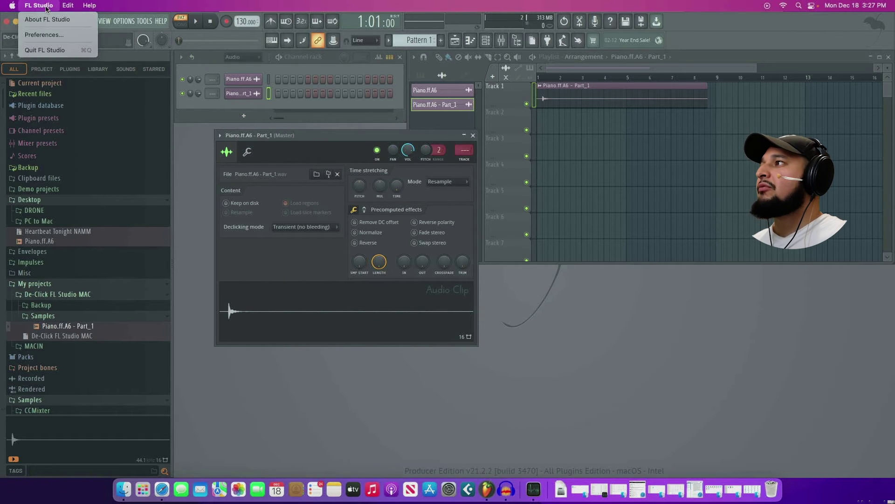
{"action": "left_click", "coordinate": [97, 28]}
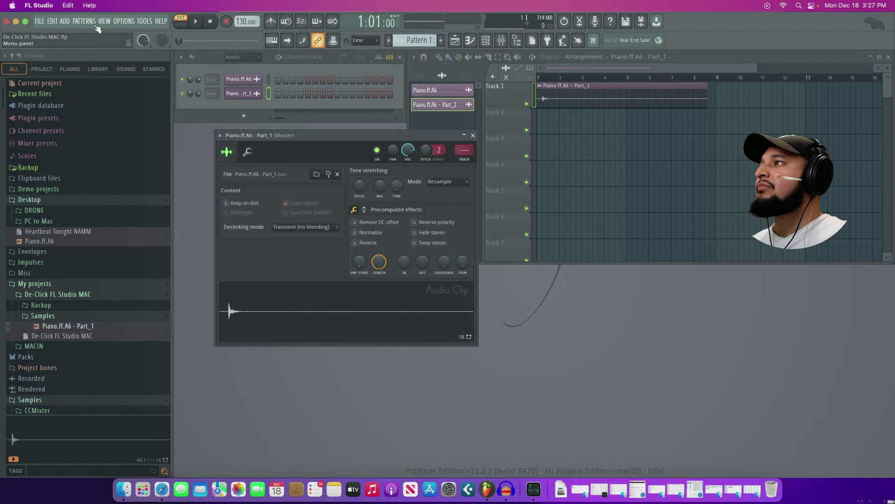
{"action": "left_click", "coordinate": [40, 21]}
{"action": "left_click", "coordinate": [52, 63]}
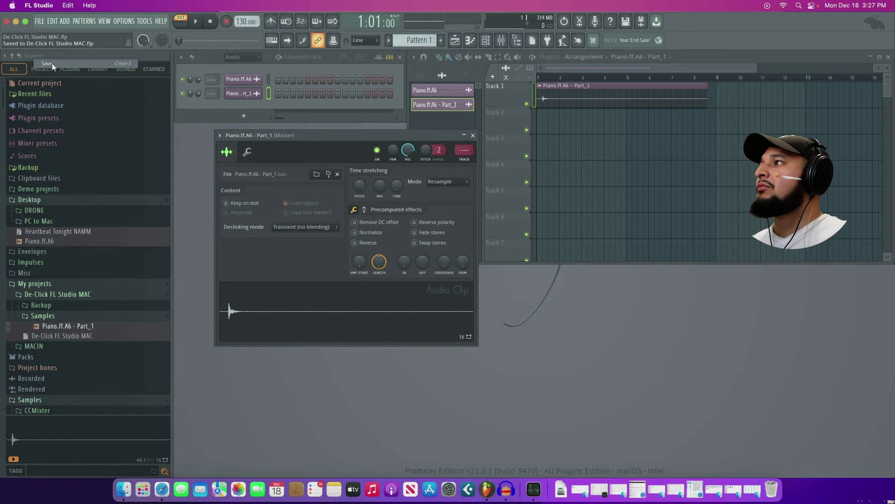
{"action": "left_click", "coordinate": [40, 21]}
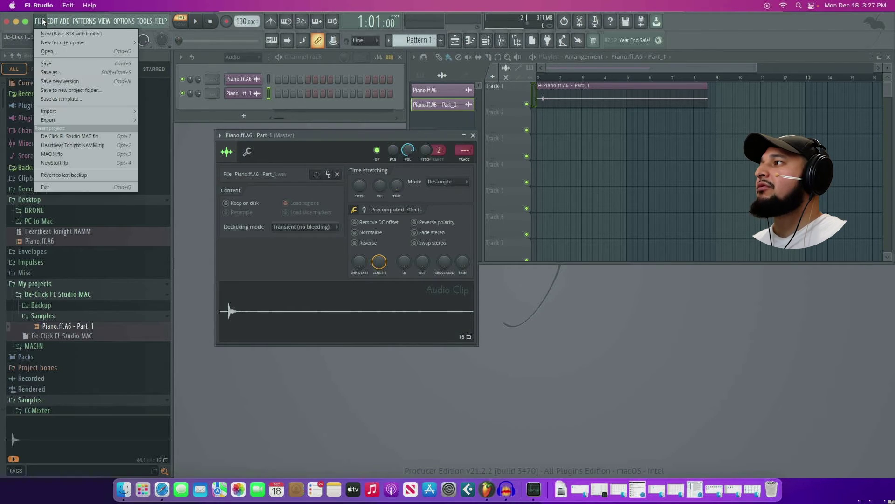
{"action": "left_click", "coordinate": [73, 137]}
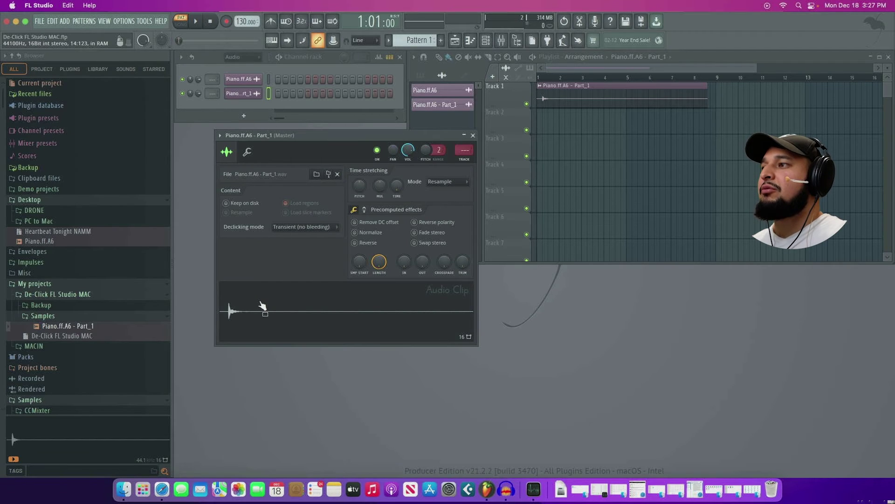
Open the de-clicked clip in Edison and play its 0:000–4:000 selection twice.
{"action": "right_click", "coordinate": [260, 302]}
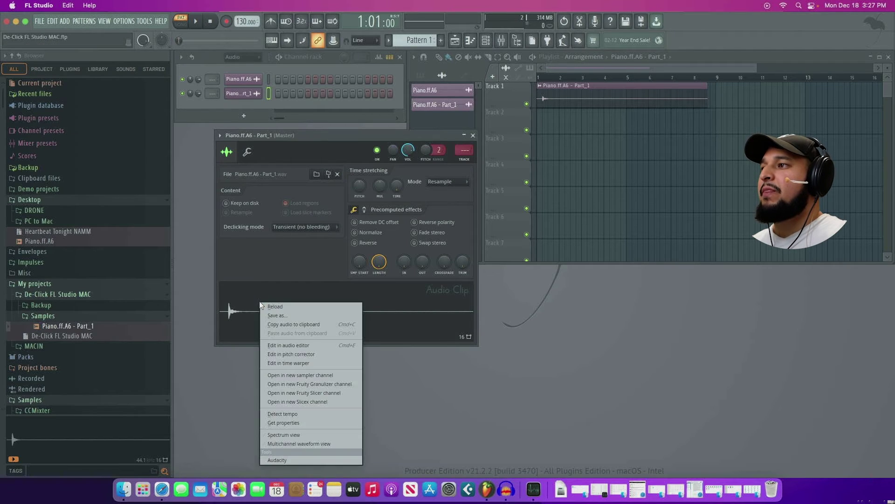
{"action": "left_click", "coordinate": [295, 345]}
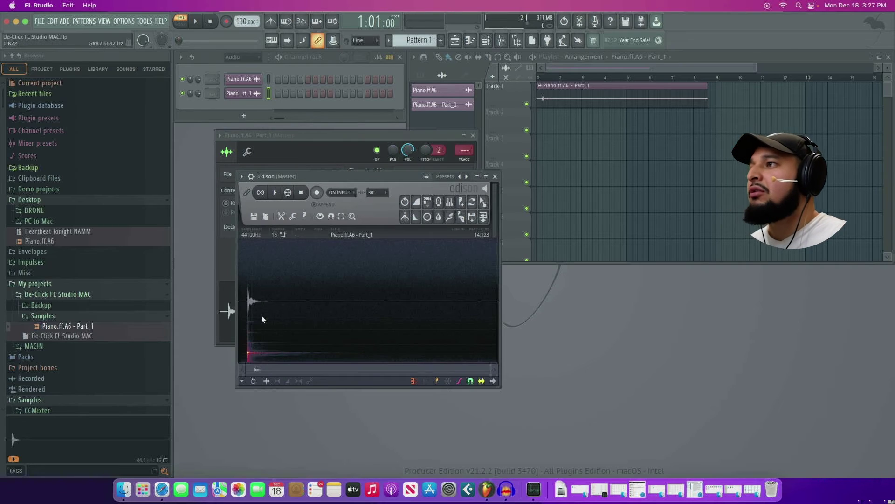
{"action": "left_click_drag", "start_coordinate": [243, 301], "coordinate": [312, 322]}
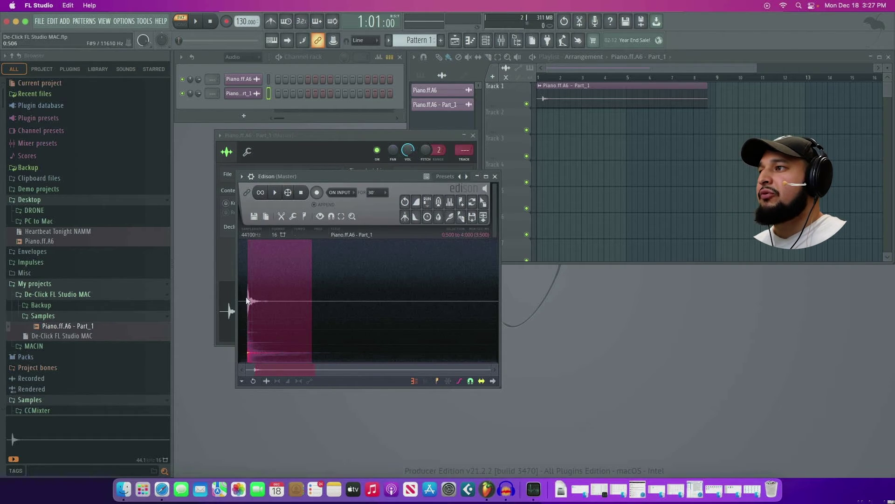
{"action": "key", "text": "space"}
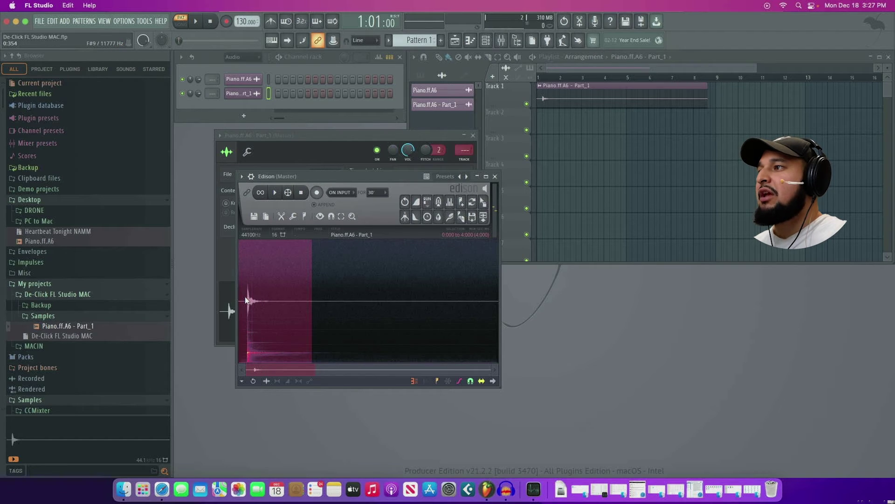
{"action": "key", "text": "space"}
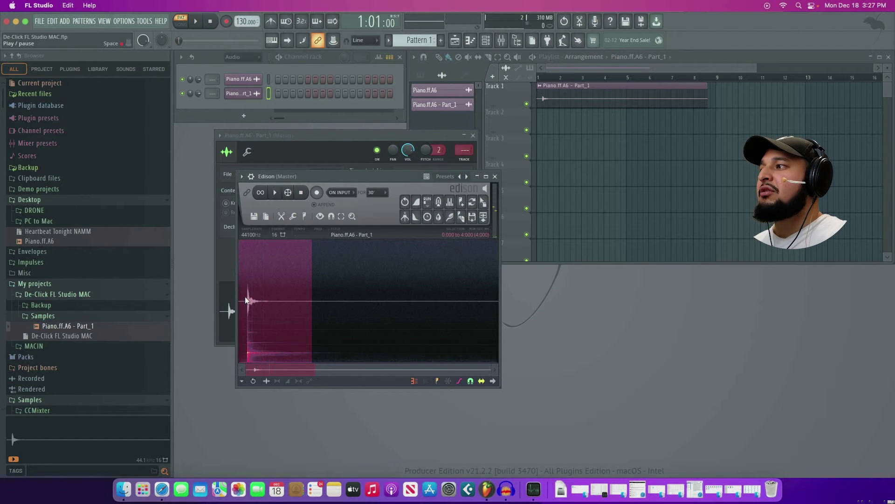
Drag the original Piano.ff.A6 sample from the browser into Edison and play it.
{"action": "scroll", "coordinate": [93, 357], "scroll_direction": "down", "scroll_amount": 15}
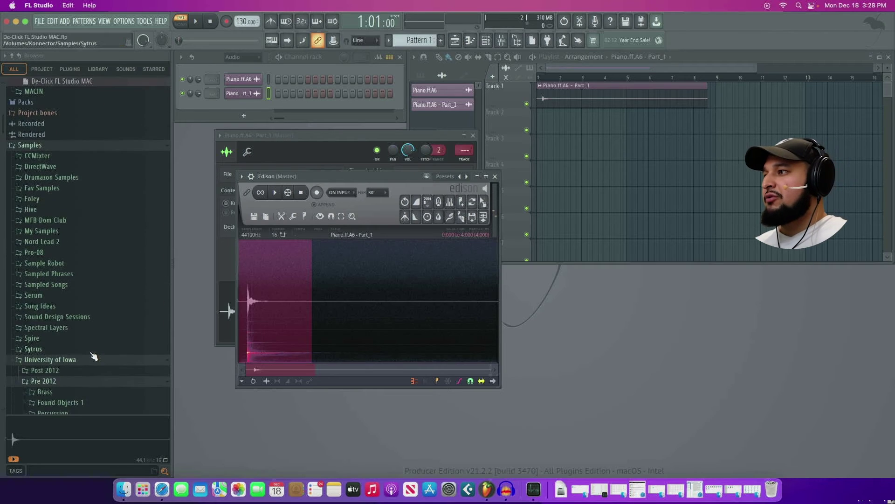
{"action": "scroll", "coordinate": [94, 357], "scroll_direction": "up", "scroll_amount": 10}
{"action": "scroll", "coordinate": [94, 357], "scroll_direction": "down", "scroll_amount": 8}
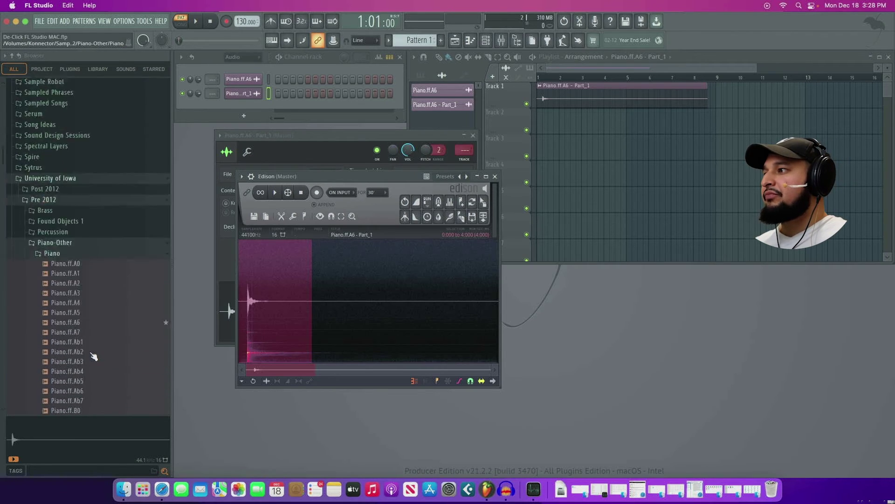
{"action": "scroll", "coordinate": [93, 357], "scroll_direction": "up", "scroll_amount": 5}
{"action": "left_click_drag", "start_coordinate": [77, 190], "coordinate": [280, 280]}
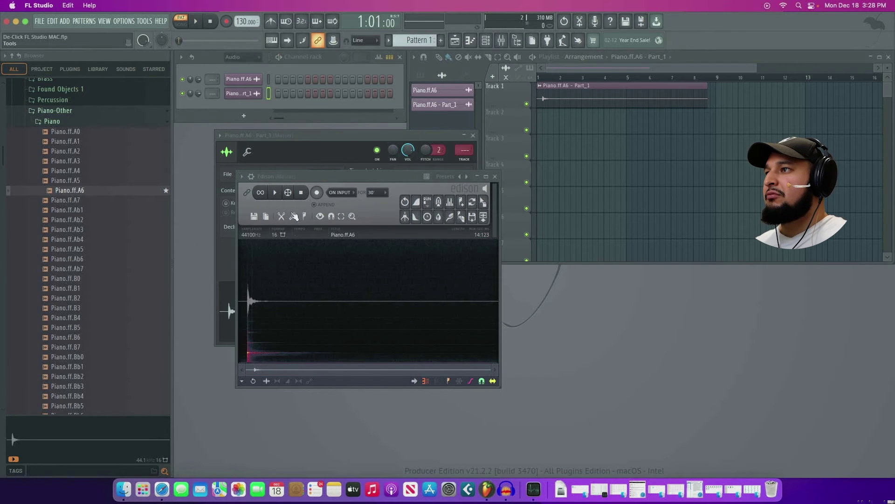
{"action": "left_click", "coordinate": [274, 194]}
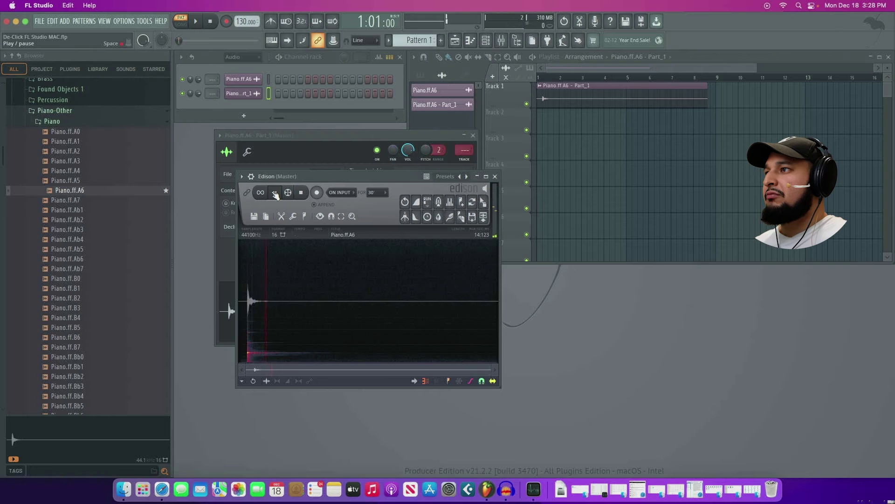
Audition 0:500–1:500 of the original, then bring back the Part_1 channel settings.
{"action": "left_click_drag", "start_coordinate": [251, 269], "coordinate": [267, 273]}
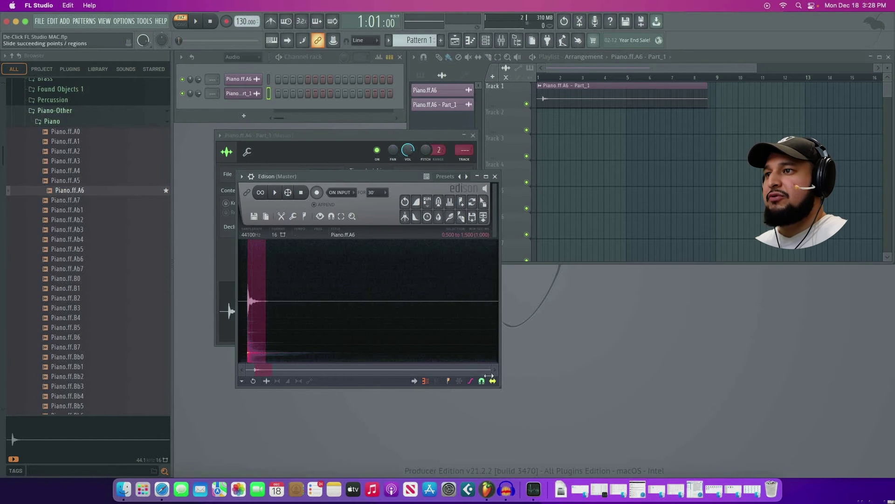
{"action": "left_click_drag", "start_coordinate": [493, 369], "coordinate": [324, 299]}
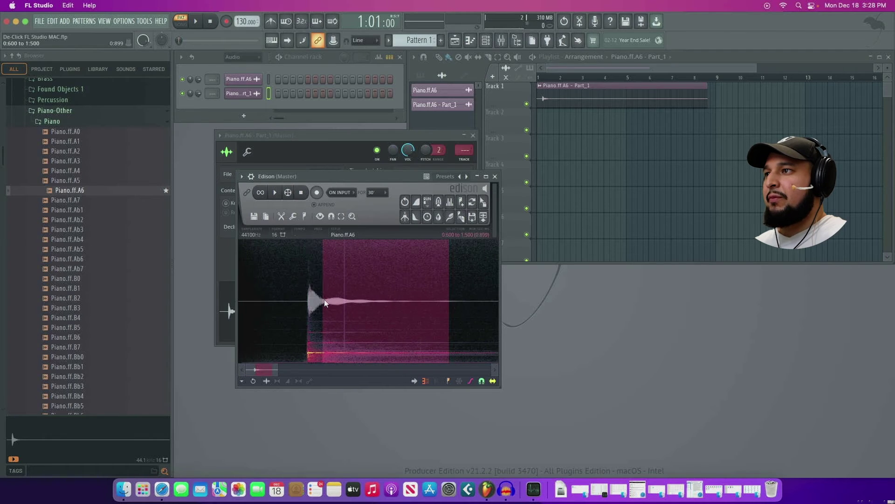
{"action": "left_click", "coordinate": [274, 192]}
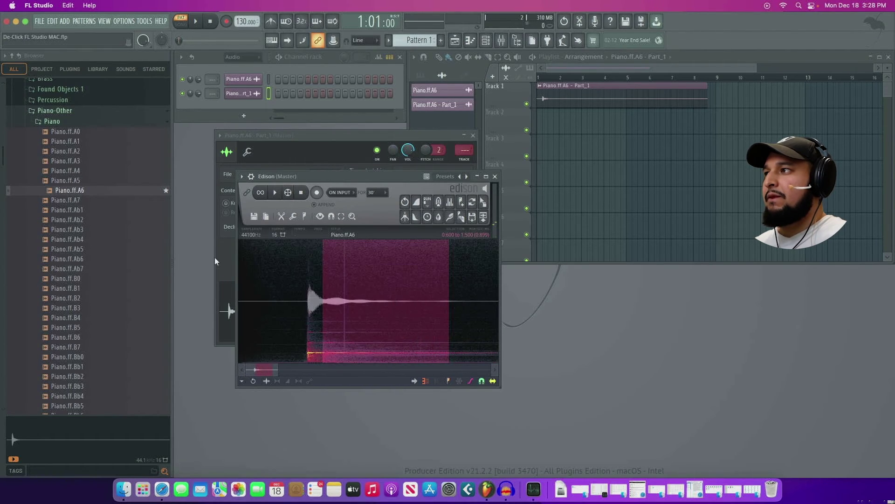
{"action": "left_click", "coordinate": [229, 297]}
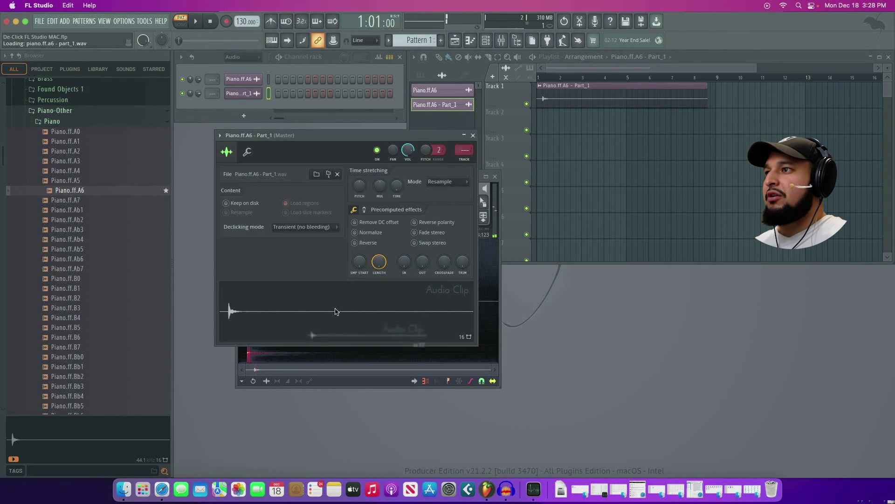
Zoom in on the de-clicked piano in Edison and play a rough selection after the attack.
{"action": "left_click", "coordinate": [473, 136]}
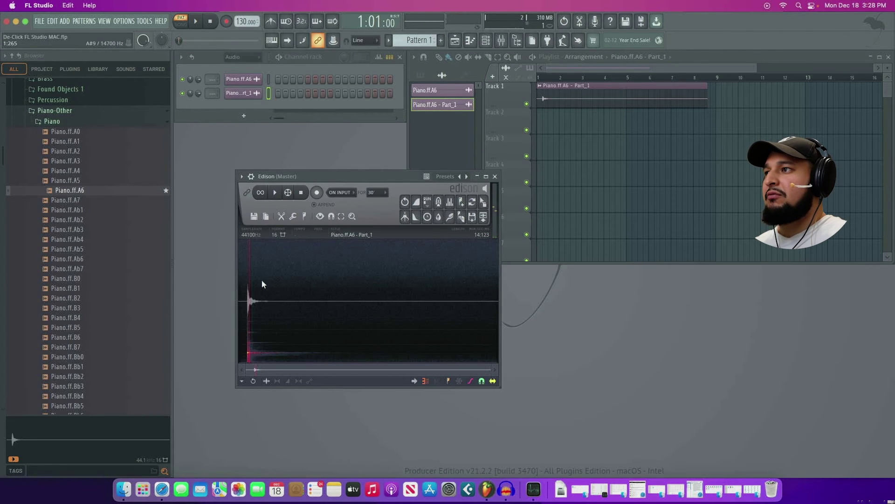
{"action": "left_click_drag", "start_coordinate": [489, 374], "coordinate": [287, 370]}
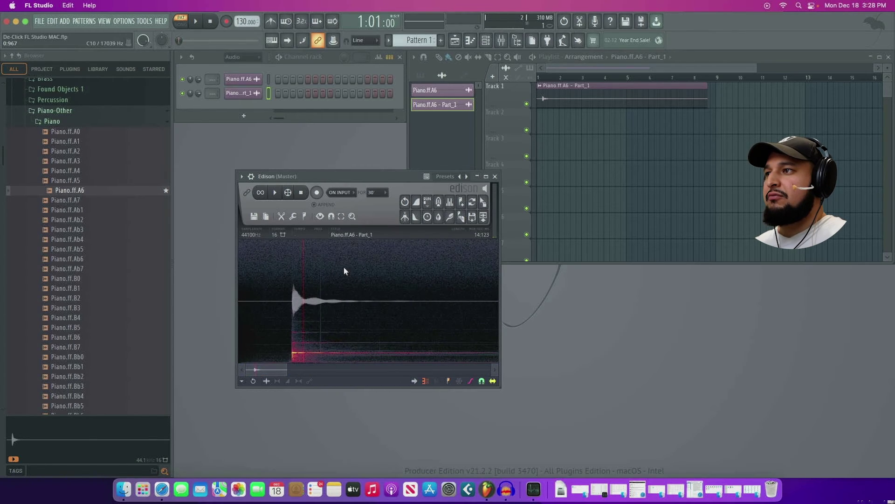
{"action": "left_click_drag", "start_coordinate": [304, 298], "coordinate": [412, 301]}
{"action": "key", "text": "space"}
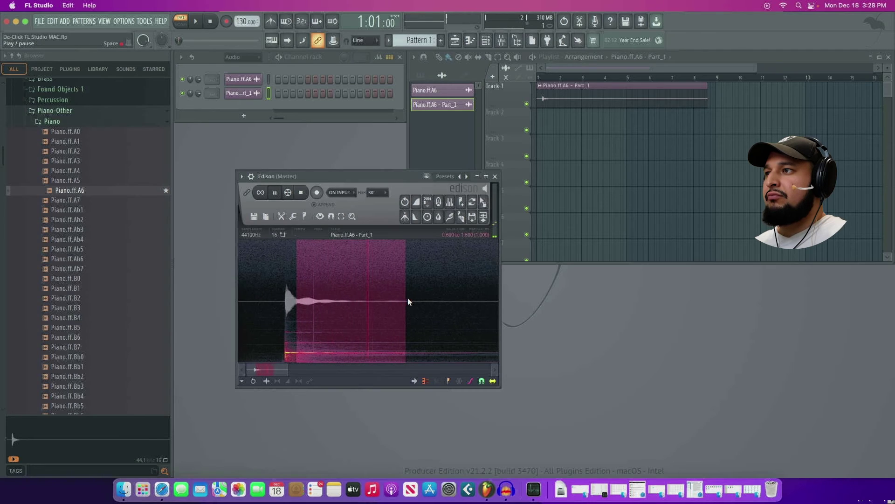
Enable Snap to zero-crossing, trim the selection to 0:625–1:550, and play it.
{"action": "scroll", "coordinate": [353, 293], "scroll_direction": "right", "scroll_amount": 1}
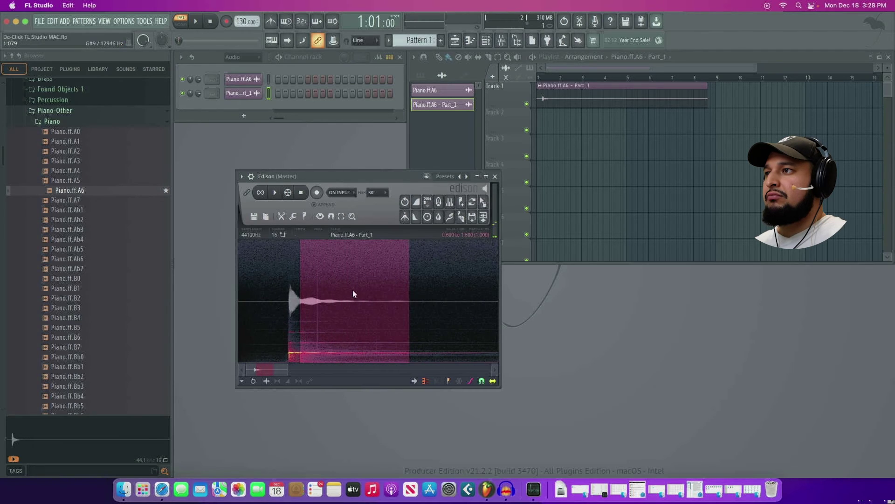
{"action": "left_click", "coordinate": [480, 382]}
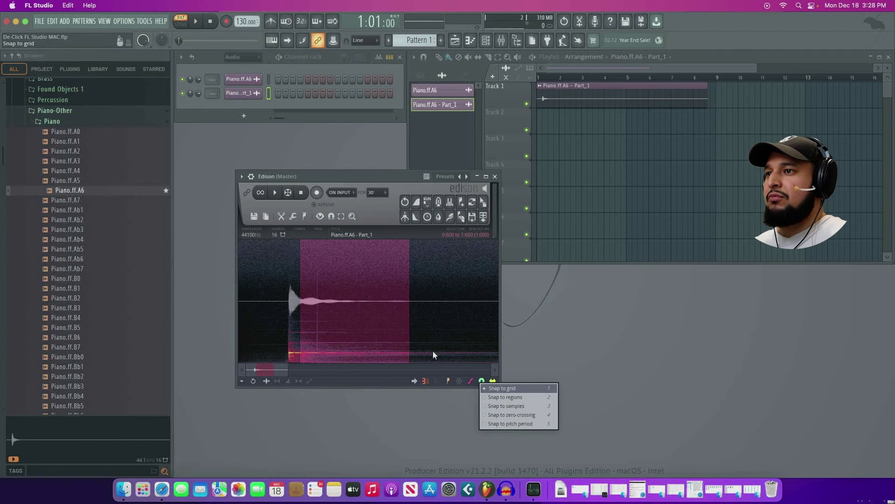
{"action": "left_click", "coordinate": [509, 415]}
{"action": "key", "text": "space"}
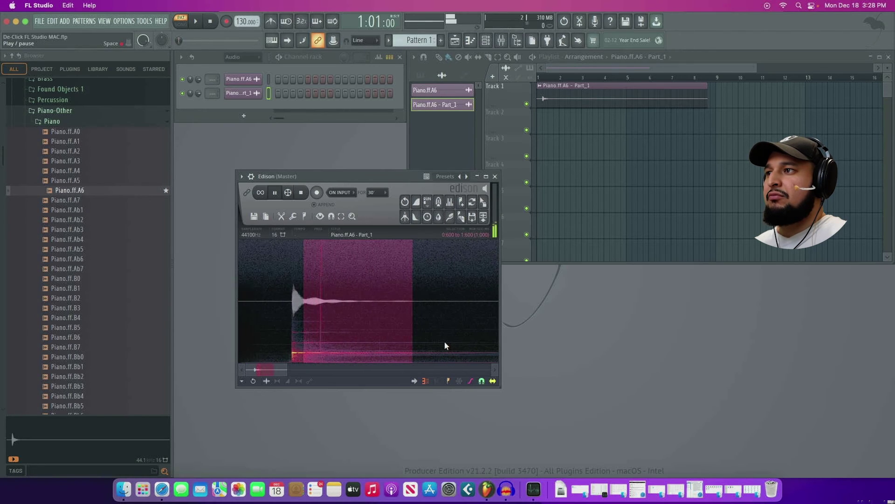
{"action": "left_click_drag", "start_coordinate": [398, 326], "coordinate": [402, 330]}
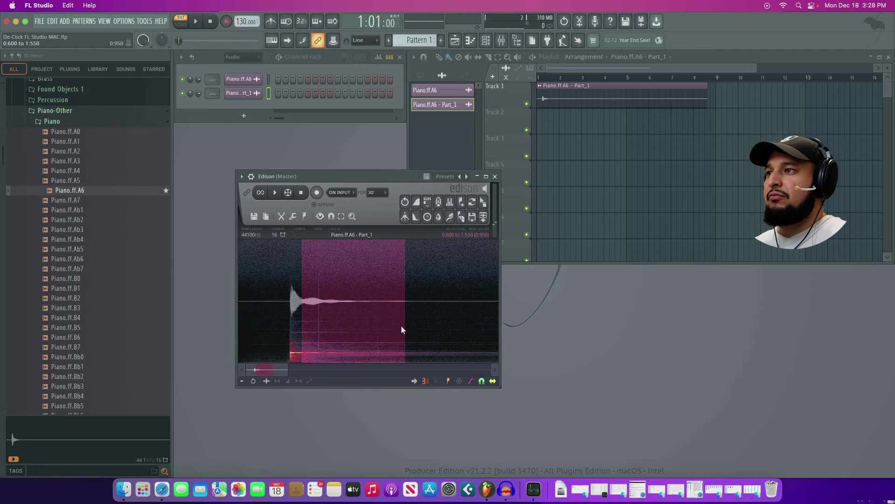
{"action": "left_click_drag", "start_coordinate": [302, 301], "coordinate": [306, 304]}
{"action": "key", "text": "space"}
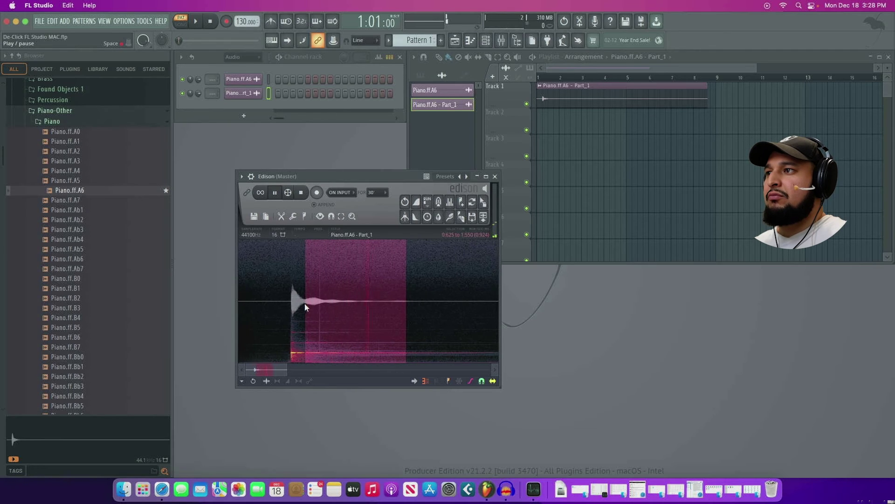
{"action": "scroll", "coordinate": [305, 306], "scroll_direction": "right", "scroll_amount": 2}
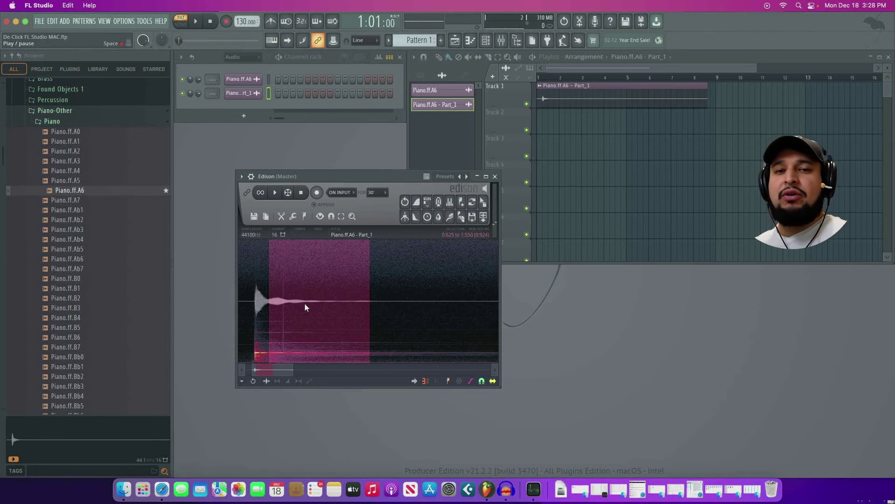